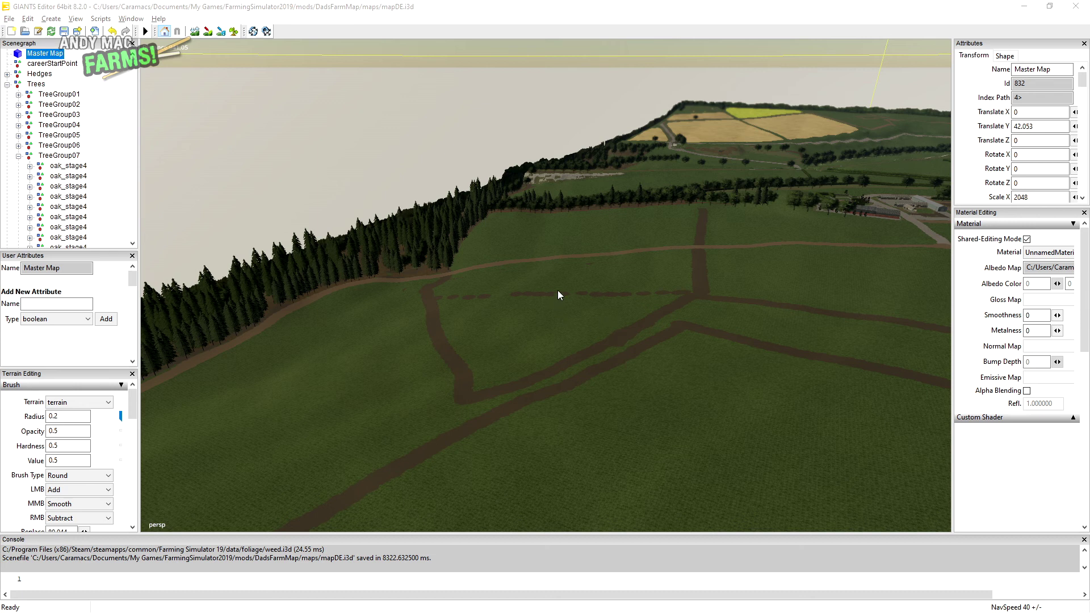
# Examine the woodland edge around the field and the tree groups listed under Trees in the scenegraph.
pyautogui.click(502, 5)
pyautogui.keyDown('alt'); pyautogui.moveTo(462, 273); pyautogui.dragTo(320, 281); pyautogui.keyUp('alt')
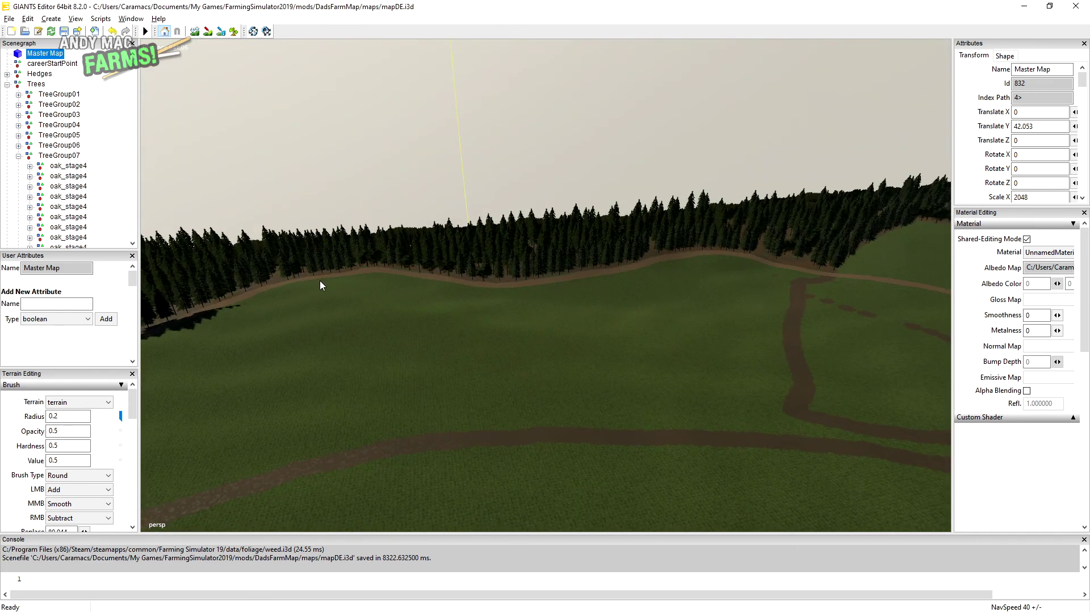
pyautogui.moveTo(318, 280); pyautogui.dragTo(450, 281, button='right')
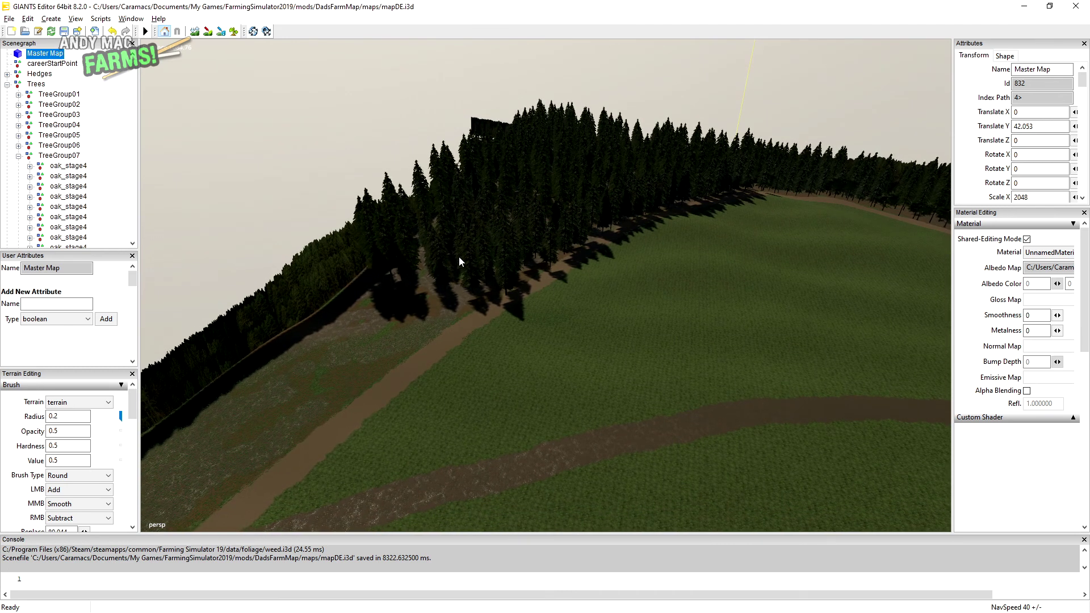
pyautogui.moveTo(468, 289)
pyautogui.mouseDown(button='right')
pyautogui.moveTo(482, 260)
pyautogui.moveTo(483, 317)
pyautogui.moveTo(481, 298)
pyautogui.moveTo(496, 291)
pyautogui.moveTo(468, 298)
pyautogui.mouseUp(button='right')
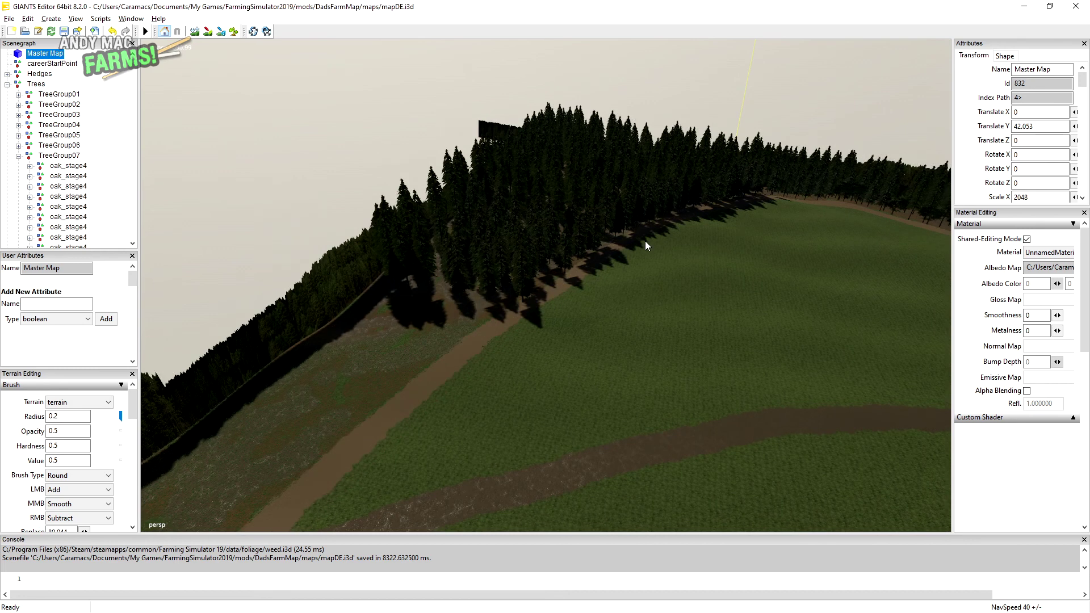
pyautogui.moveTo(723, 246); pyautogui.dragTo(562, 156, button='right')
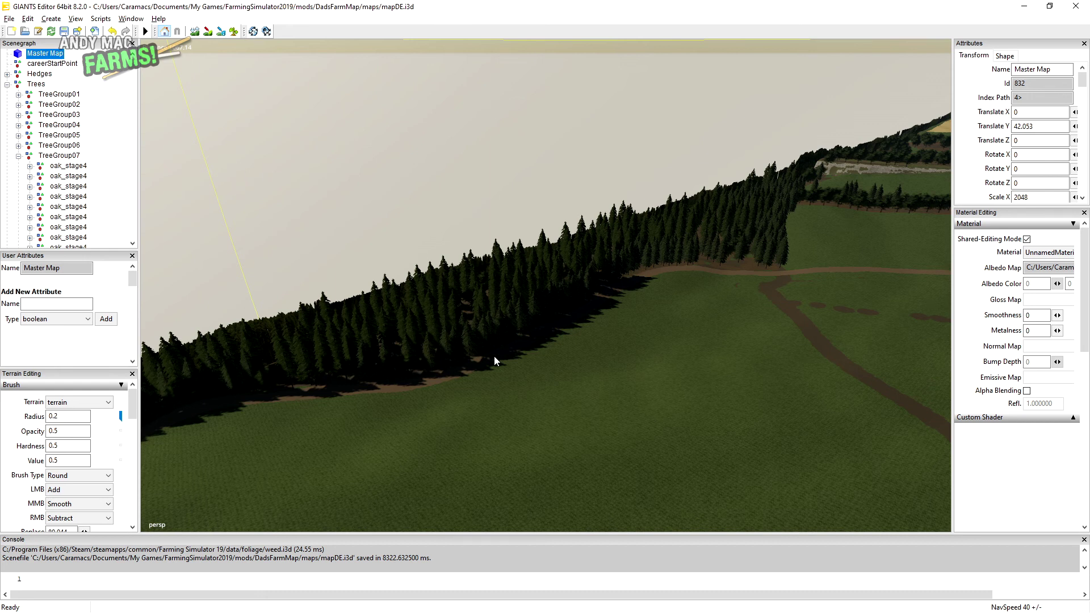
pyautogui.moveTo(578, 339); pyautogui.dragTo(467, 312, button='right')
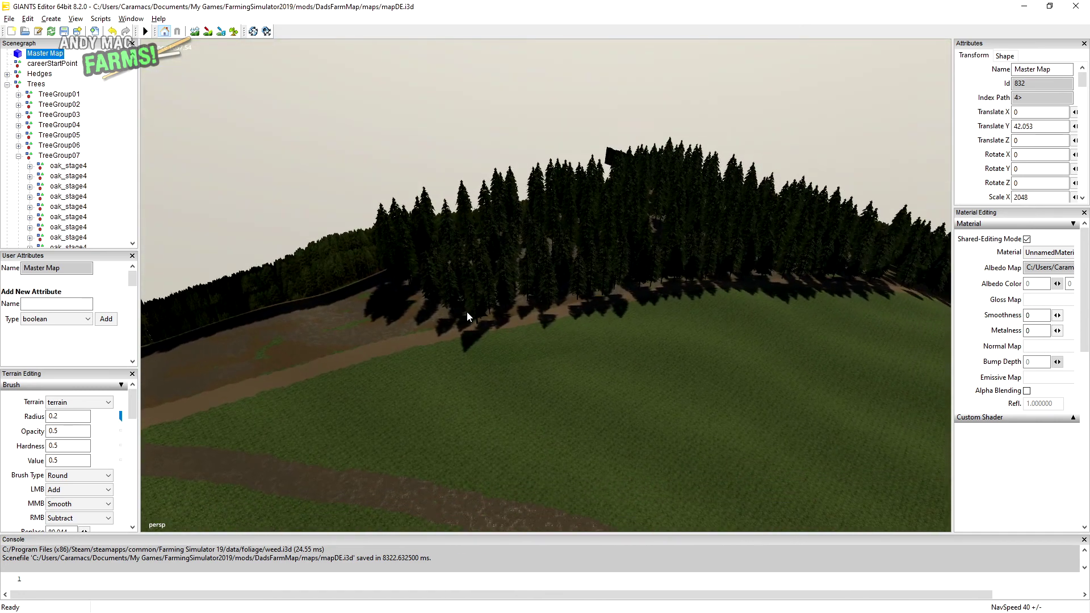
pyautogui.moveTo(543, 287); pyautogui.dragTo(526, 205, button='right')
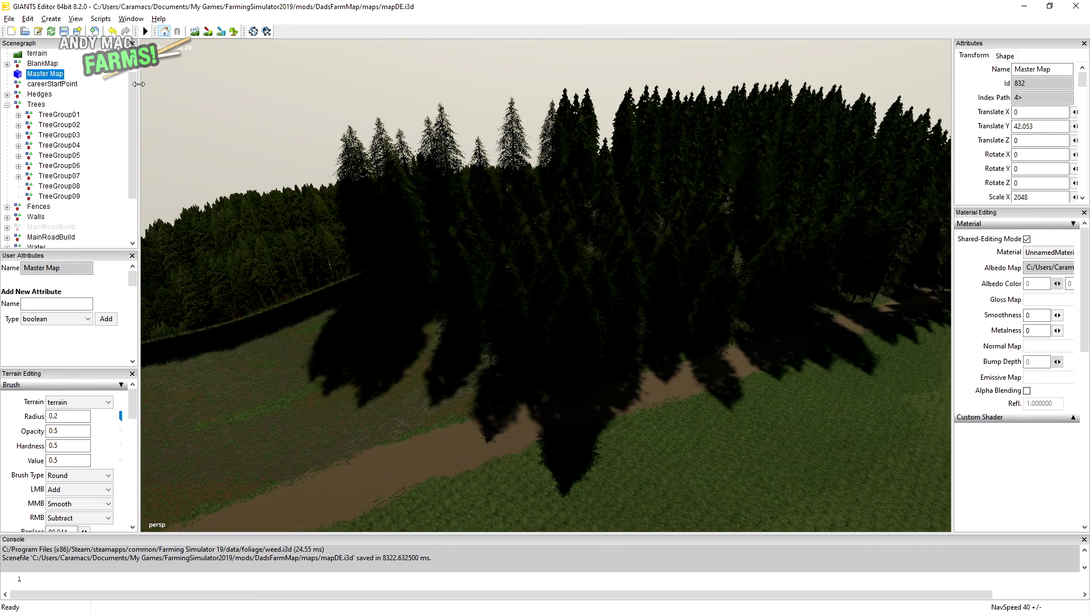
pyautogui.moveTo(133, 121); pyautogui.dragTo(130, 116)
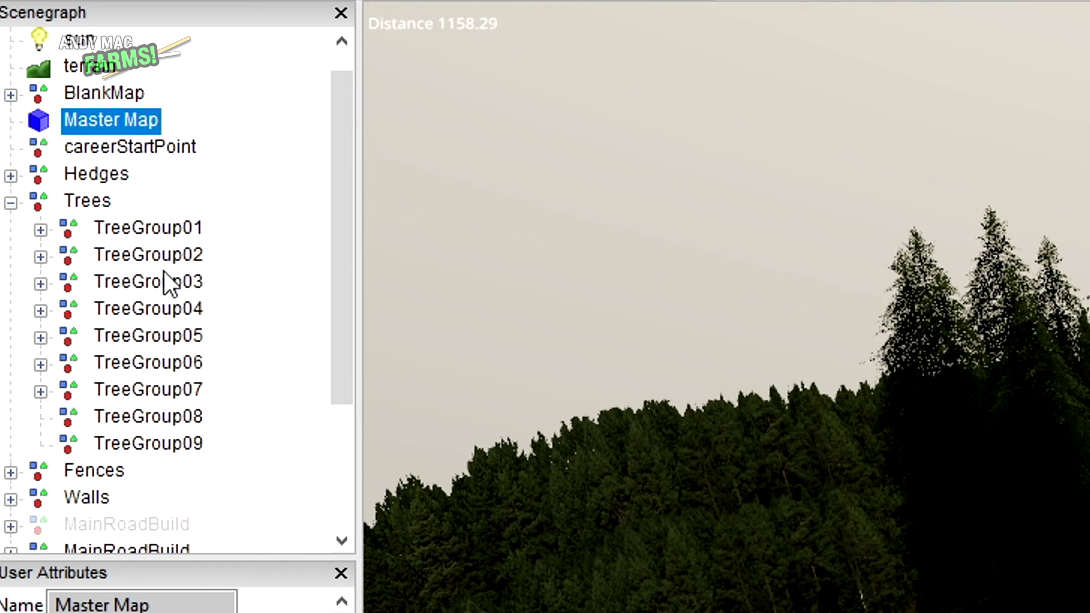
pyautogui.moveTo(343, 292); pyautogui.dragTo(336, 316)
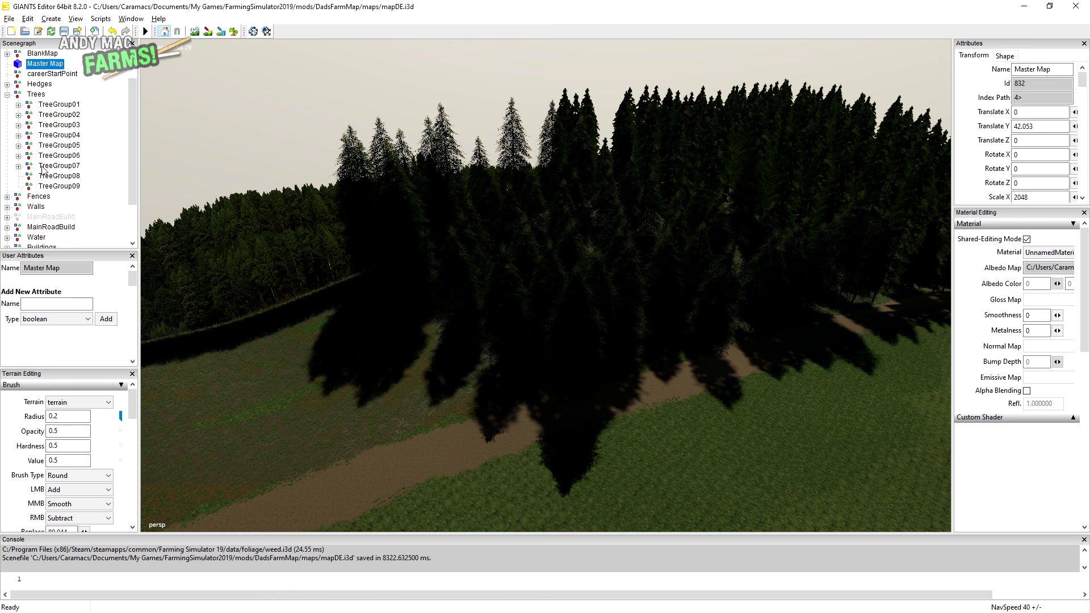
# Switch the visibility of TreeGroup07 off and back on to check which trees it contains.
pyautogui.click(56, 166)
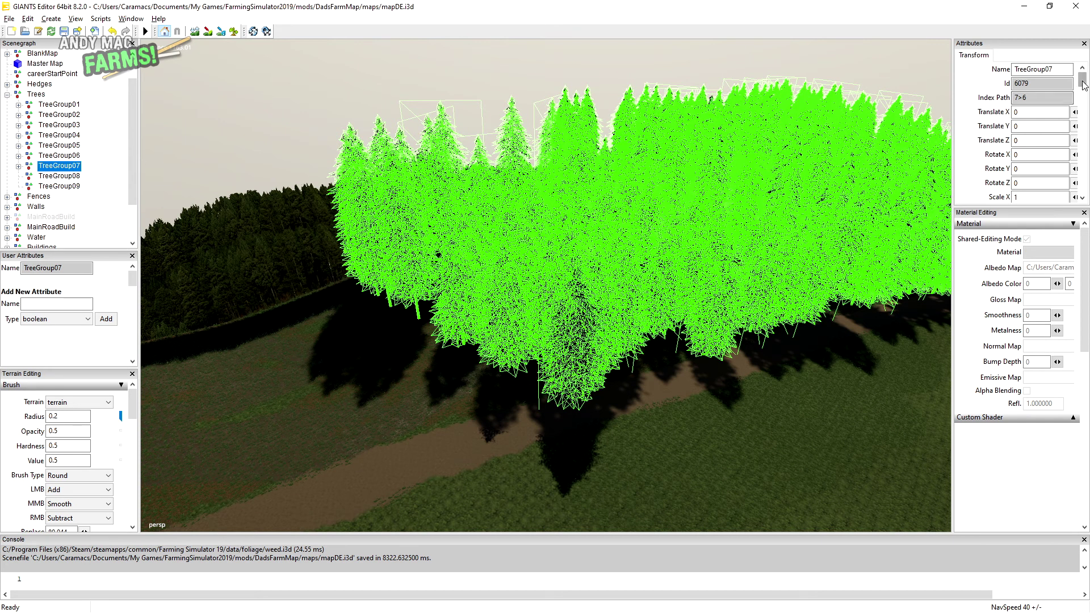
pyautogui.moveTo(1082, 81); pyautogui.dragTo(1082, 95)
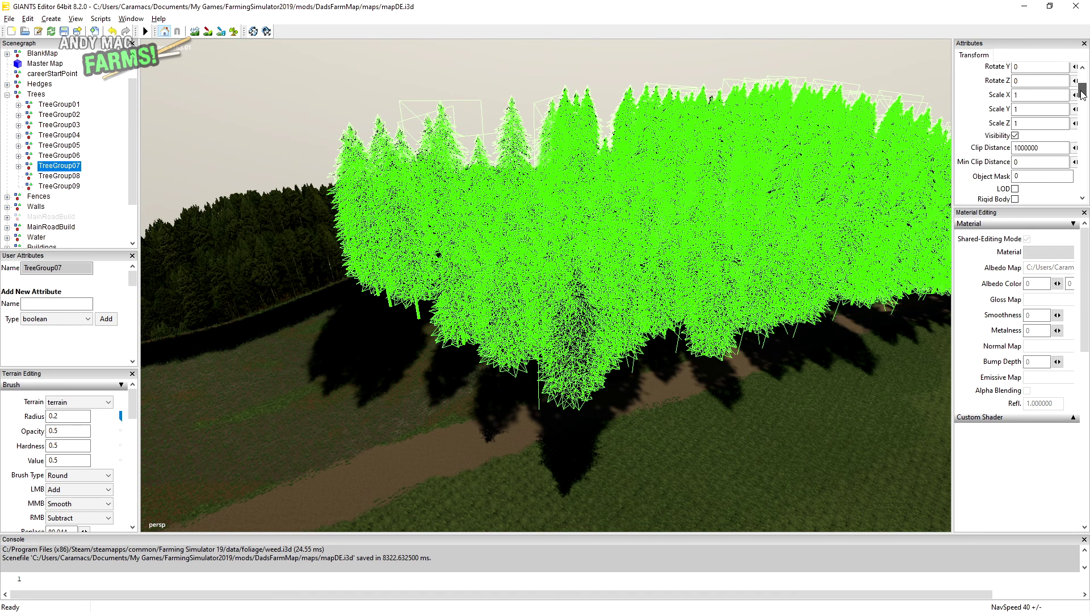
pyautogui.click(1015, 135)
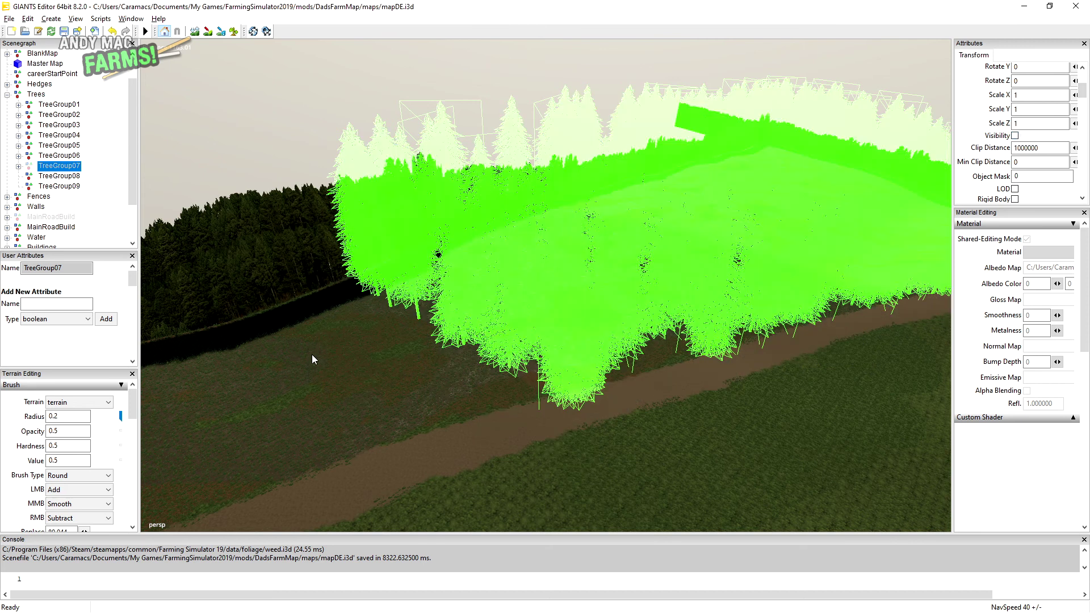
pyautogui.click(63, 176)
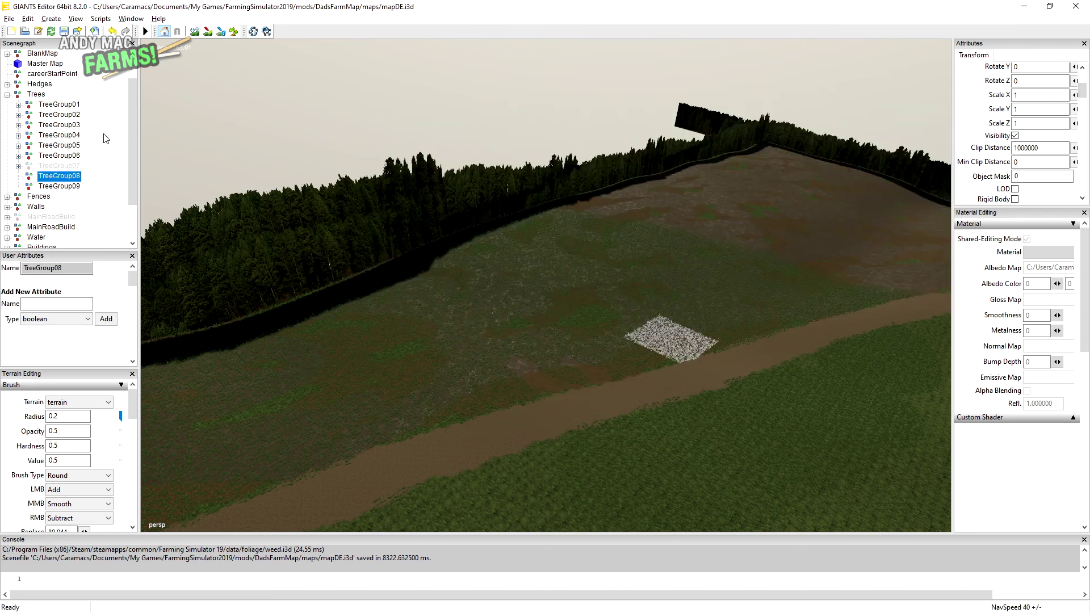
pyautogui.click(55, 166)
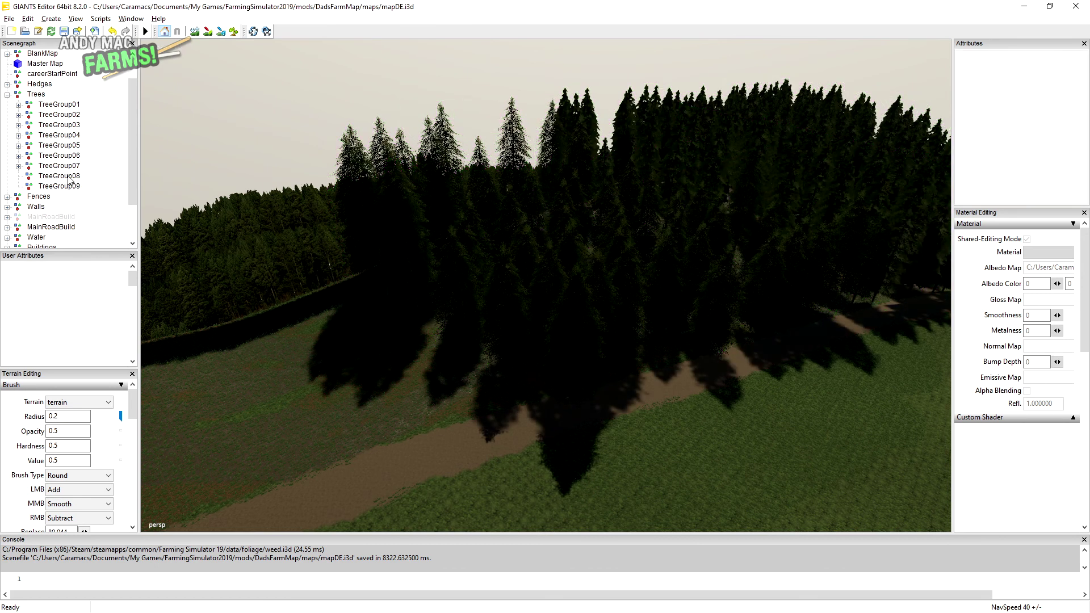
pyautogui.click(73, 164)
pyautogui.click(73, 165)
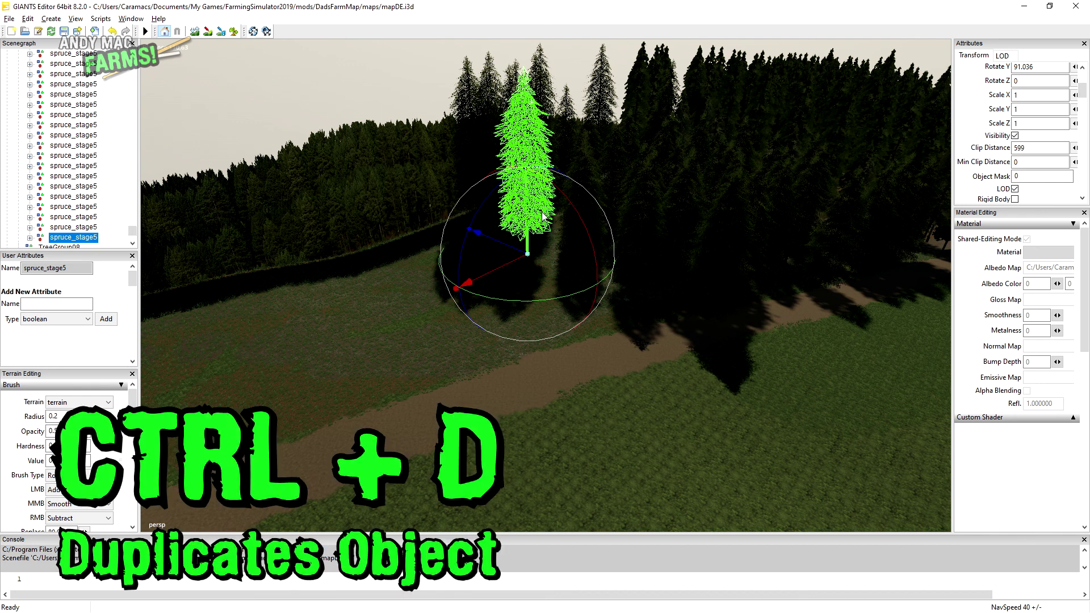
# Duplicate the selected spruce at the woodland edge and move the copy onto the open ground beside the dirt track.
pyautogui.hotkey('ctrl', 'd')
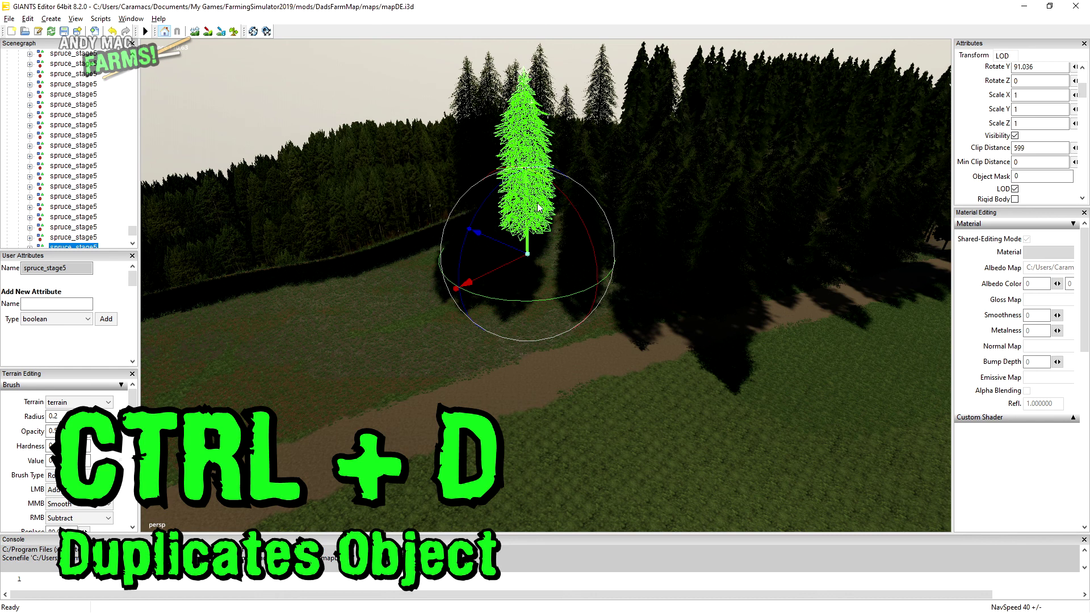
pyautogui.moveTo(509, 267); pyautogui.dragTo(332, 363)
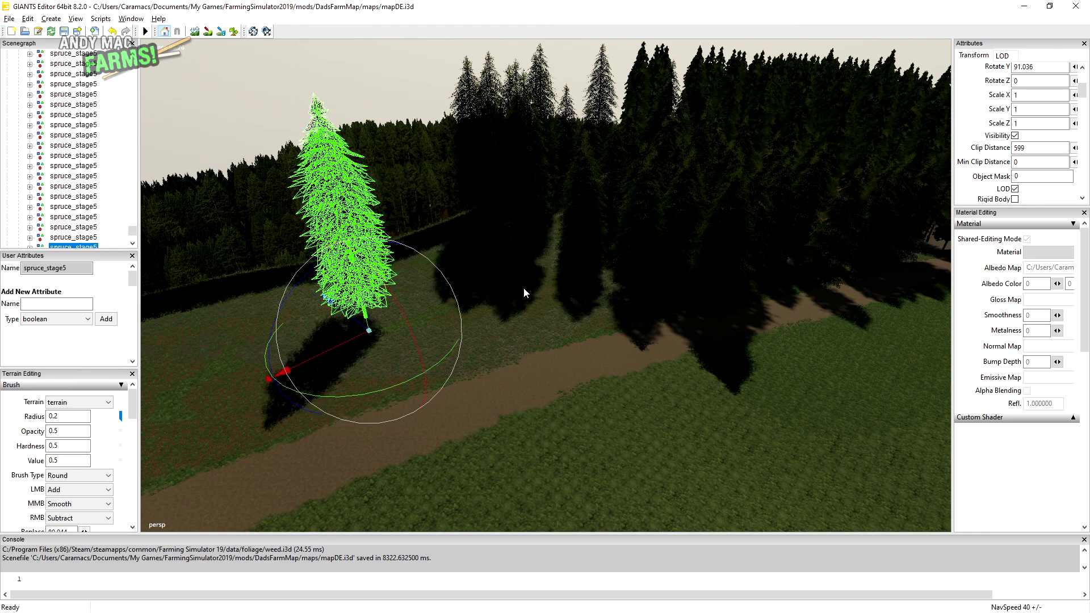
pyautogui.keyDown('alt'); pyautogui.moveTo(525, 289); pyautogui.dragTo(608, 288, button='middle'); pyautogui.keyUp('alt')
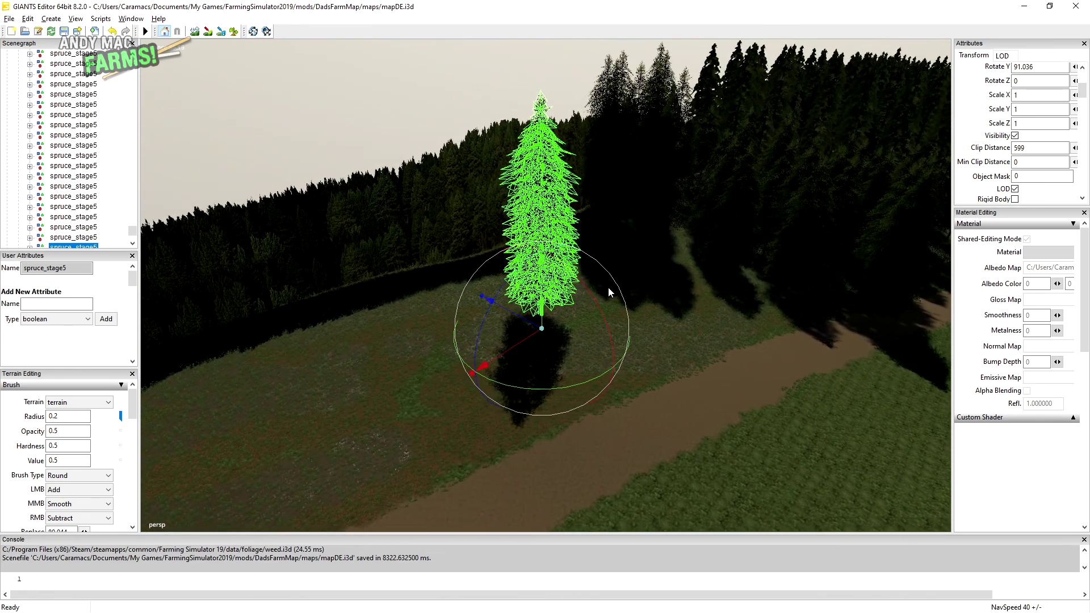
pyautogui.moveTo(608, 287); pyautogui.dragTo(651, 333, button='right')
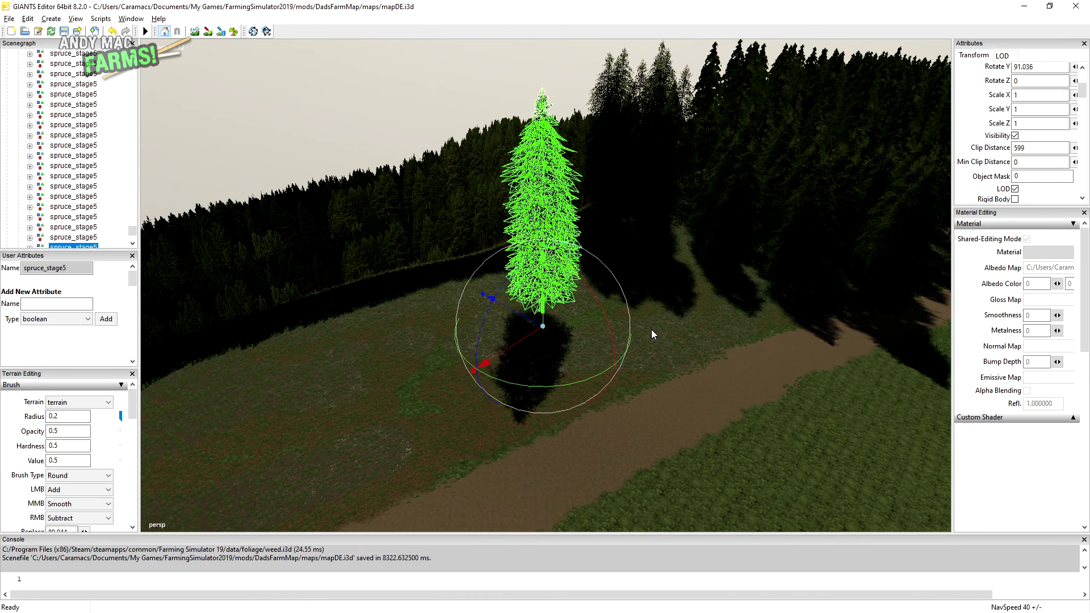
pyautogui.click(714, 377)
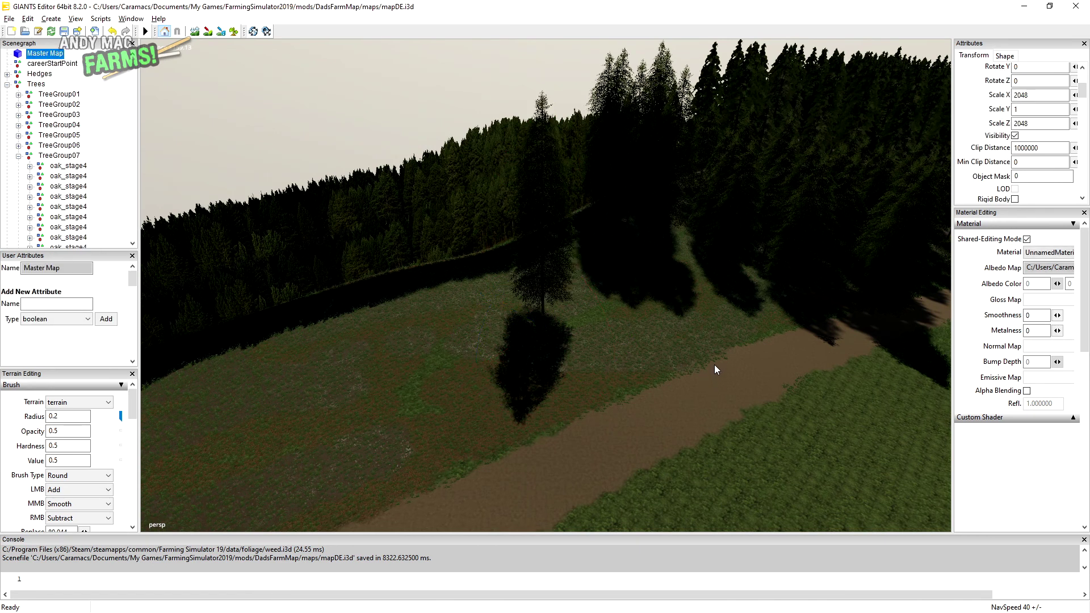
# Duplicate the newly moved spruce and set the copy on the open ground behind it with Interactive Placement.
pyautogui.click(542, 268)
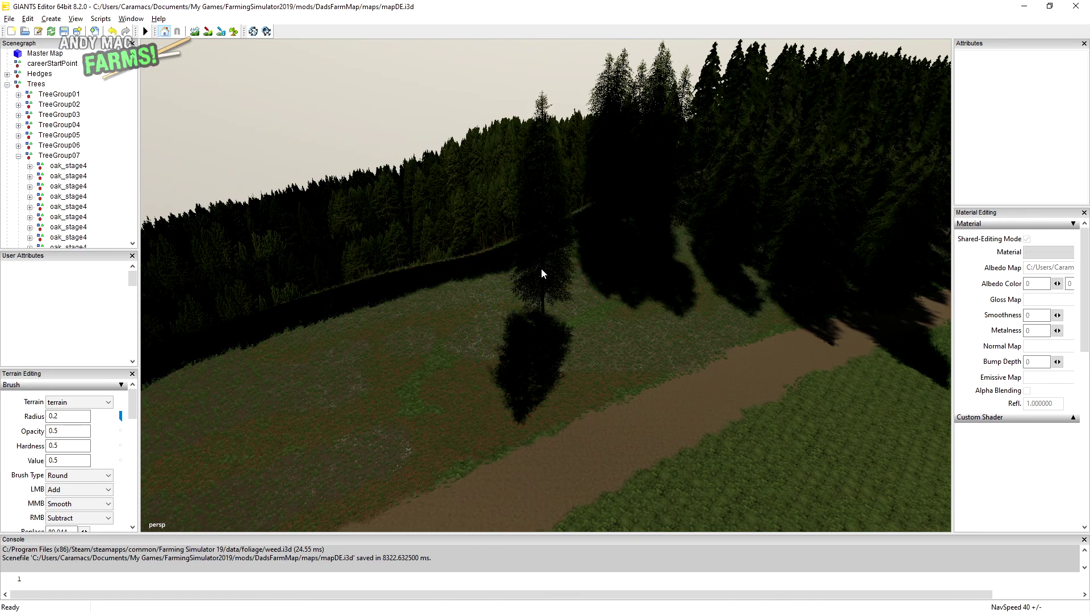
pyautogui.click(540, 229)
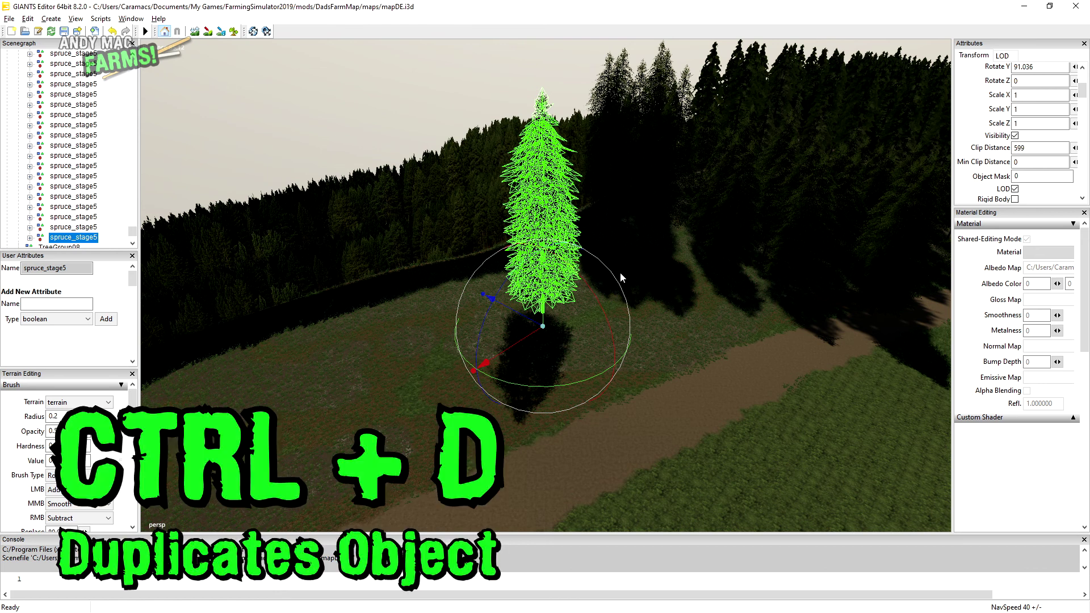
pyautogui.hotkey('ctrl', 'd')
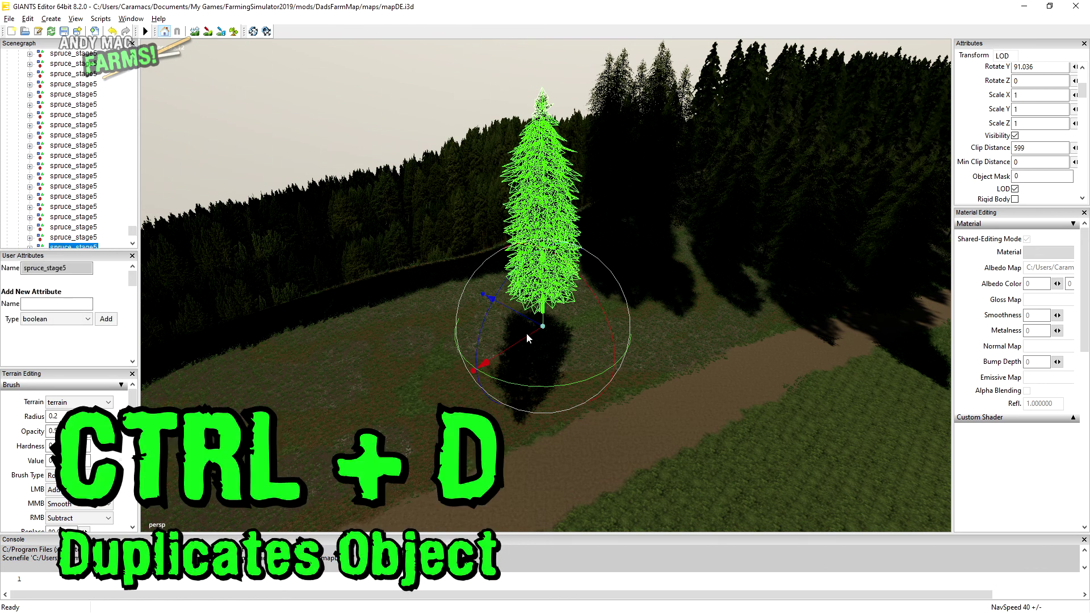
pyautogui.moveTo(525, 343)
pyautogui.mouseDown()
pyautogui.moveTo(448, 398)
pyautogui.moveTo(473, 391)
pyautogui.moveTo(527, 339)
pyautogui.moveTo(460, 391)
pyautogui.moveTo(482, 361)
pyautogui.moveTo(449, 328)
pyautogui.moveTo(522, 341)
pyautogui.moveTo(429, 335)
pyautogui.moveTo(454, 341)
pyautogui.moveTo(452, 363)
pyautogui.moveTo(413, 389)
pyautogui.moveTo(451, 349)
pyautogui.mouseUp()
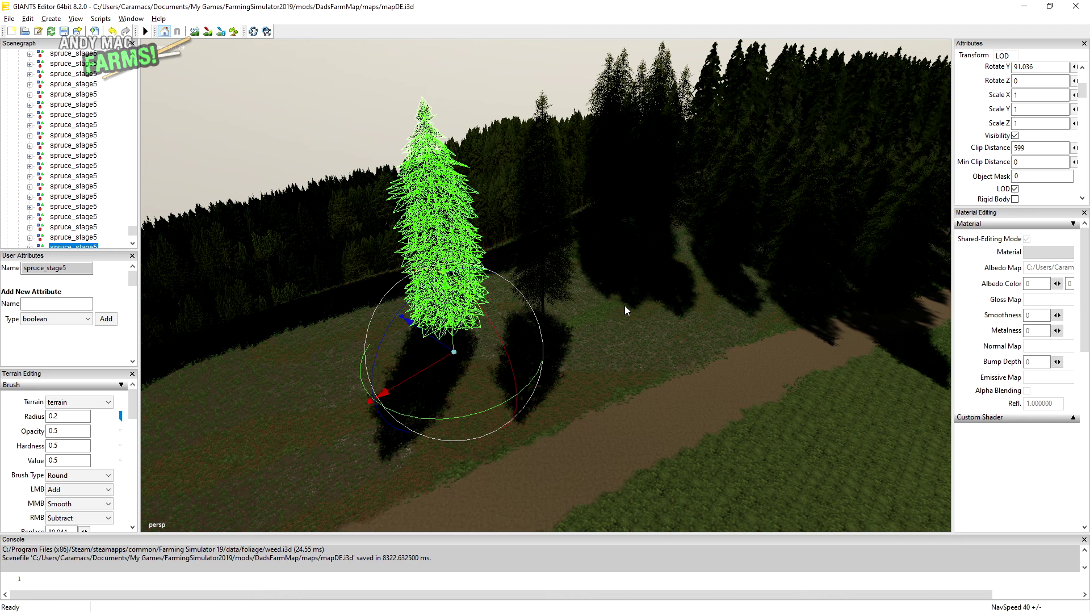
pyautogui.hotkey('ctrl', 'b')
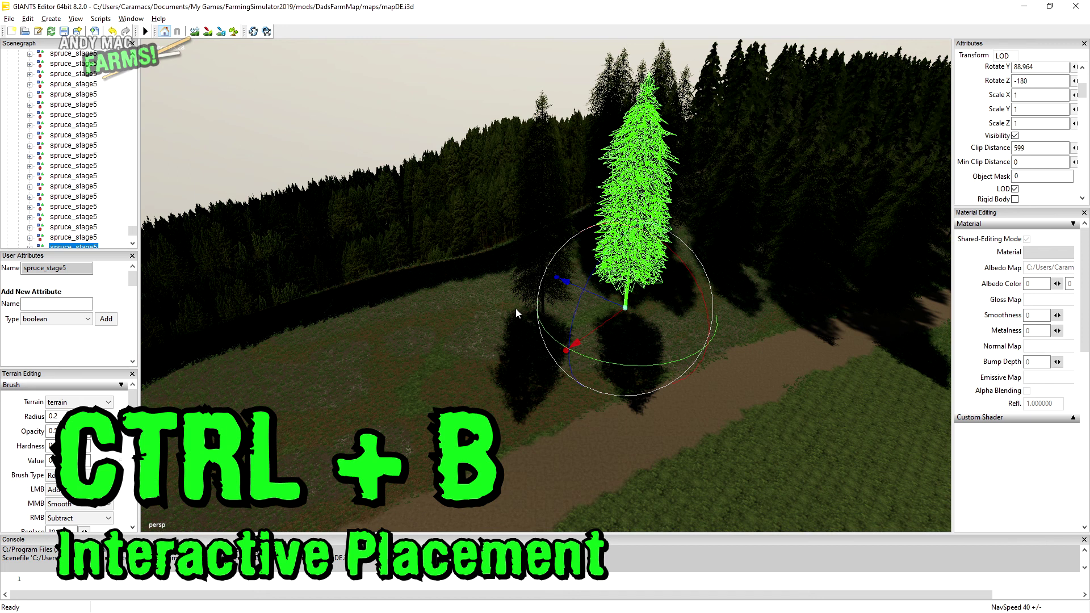
pyautogui.click(438, 282)
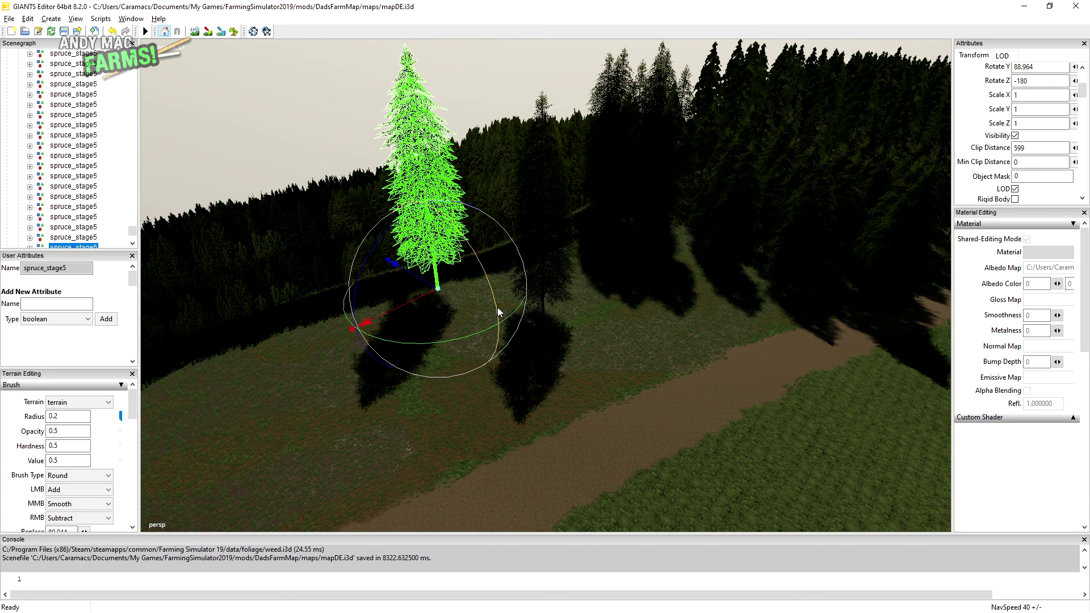
# Duplicate the spruce, place the copy near the woodland edge with Interactive Placement, and rotate it to Rotate Y 64.681.
pyautogui.hotkey('ctrl', 'd')
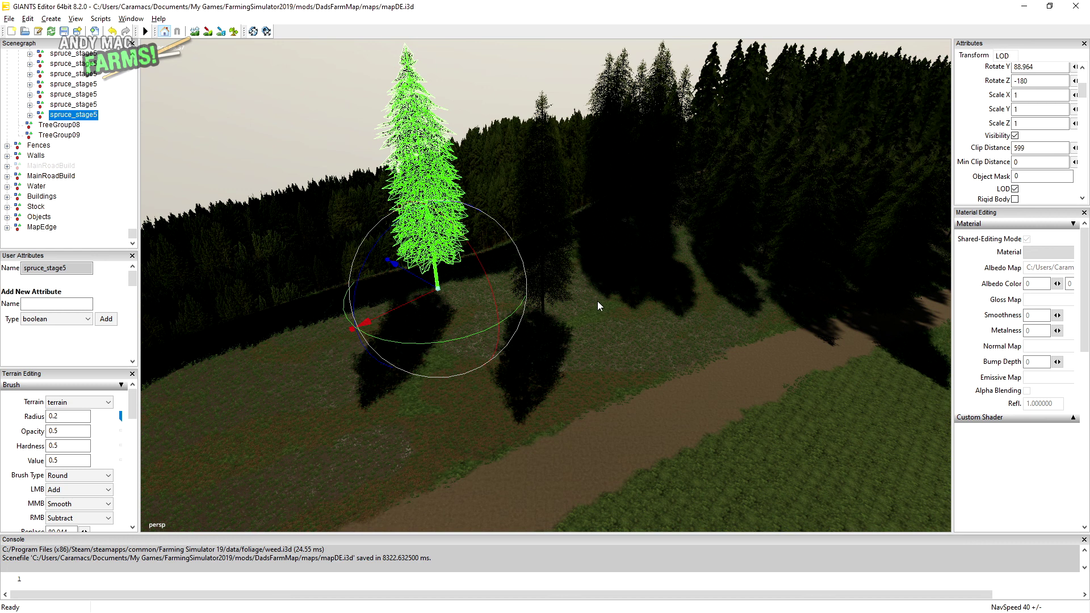
pyautogui.hotkey('ctrl', 'b')
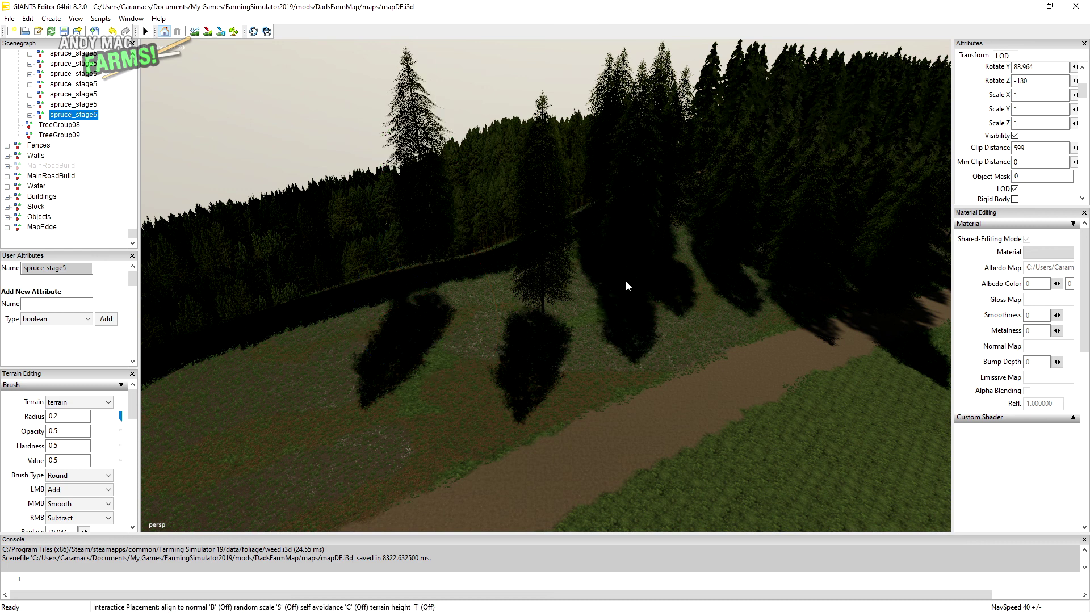
pyautogui.click(627, 280)
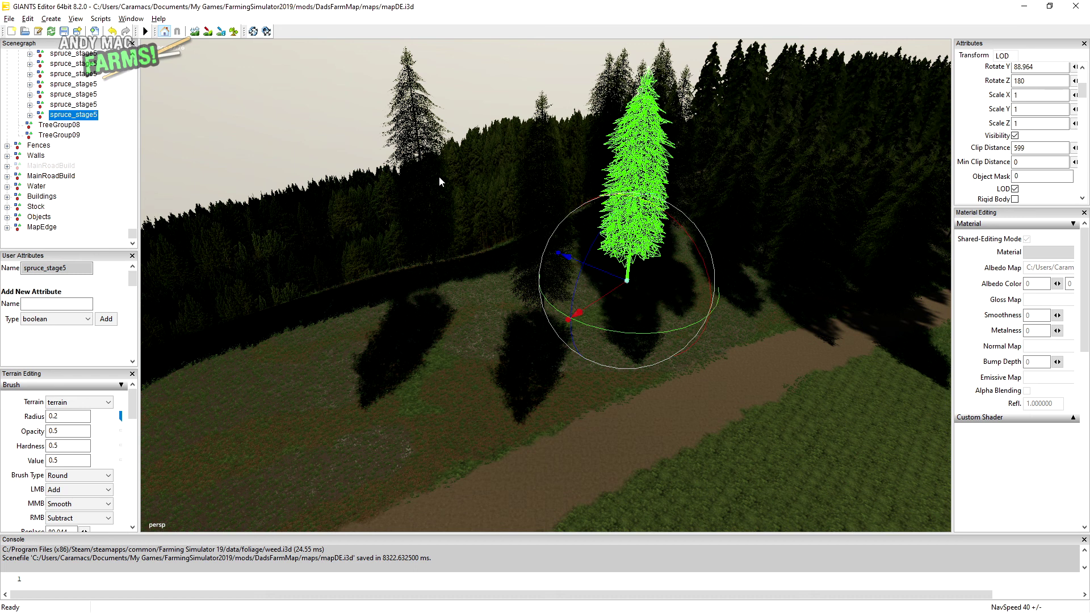
pyautogui.moveTo(621, 337); pyautogui.dragTo(660, 332)
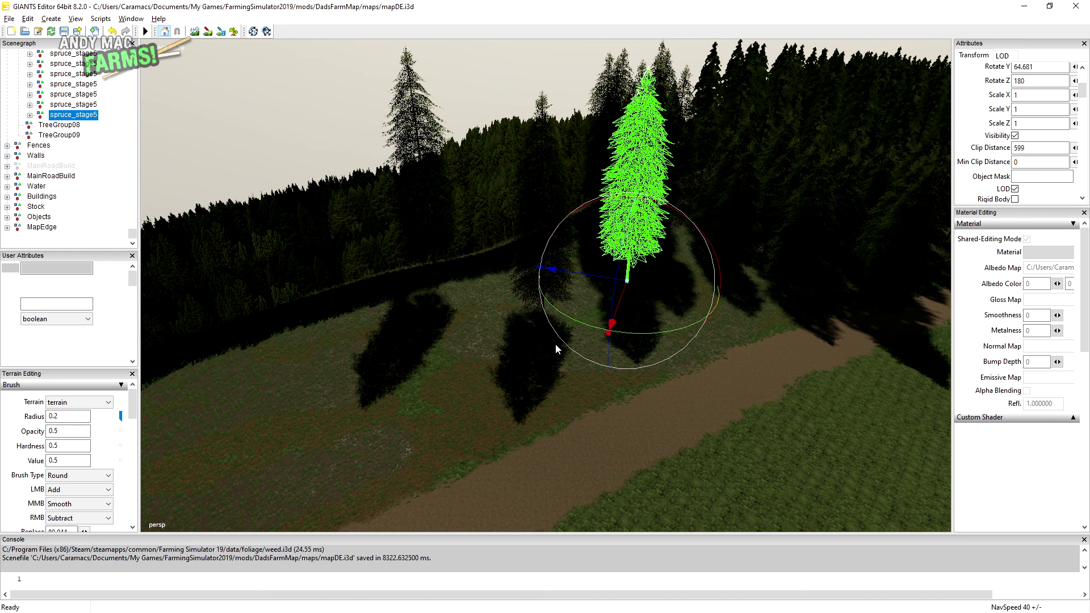
# Duplicate the rotated spruce, place the copy between the trees on the open ground, and turn it about its vertical axis.
pyautogui.hotkey('ctrl', 'd')
pyautogui.hotkey('ctrl', 'b')
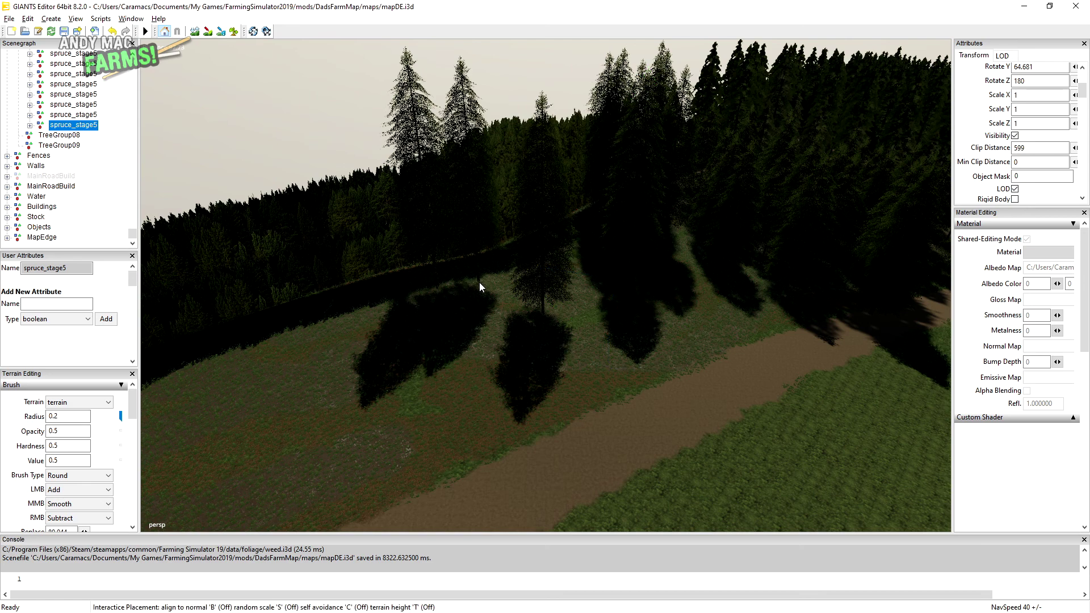
pyautogui.click(479, 281)
pyautogui.moveTo(495, 332)
pyautogui.mouseDown()
pyautogui.moveTo(460, 338)
pyautogui.moveTo(503, 319)
pyautogui.mouseUp()
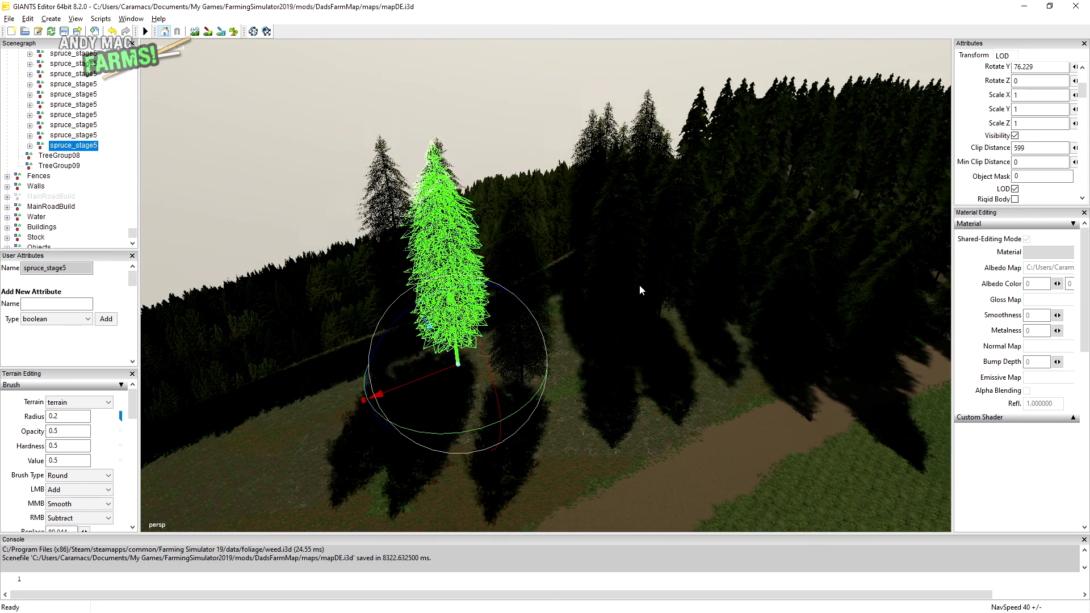
# Select a spruce near the woodland edge and relocate it on the open ground with Interactive Placement.
pyautogui.keyDown('alt'); pyautogui.moveTo(639, 285); pyautogui.dragTo(639, 269, button='middle'); pyautogui.keyUp('alt')
pyautogui.moveTo(638, 268)
pyautogui.keyDown('alt'); pyautogui.mouseDown(button='right')
pyautogui.moveTo(581, 361)
pyautogui.moveTo(464, 491)
pyautogui.moveTo(588, 322)
pyautogui.moveTo(502, 440)
pyautogui.moveTo(650, 177)
pyautogui.mouseUp(button='right'); pyautogui.keyUp('alt')
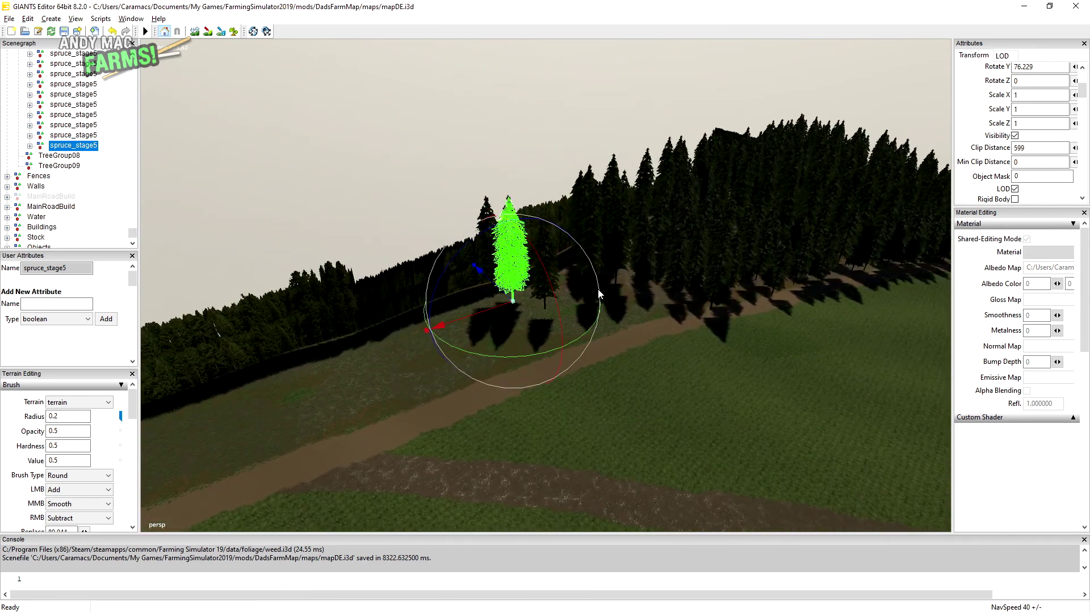
pyautogui.keyDown('alt'); pyautogui.moveTo(598, 289); pyautogui.dragTo(597, 270, button='right'); pyautogui.keyUp('alt')
pyautogui.keyDown('alt'); pyautogui.moveTo(597, 271); pyautogui.dragTo(567, 272); pyautogui.keyUp('alt')
pyautogui.click(769, 203)
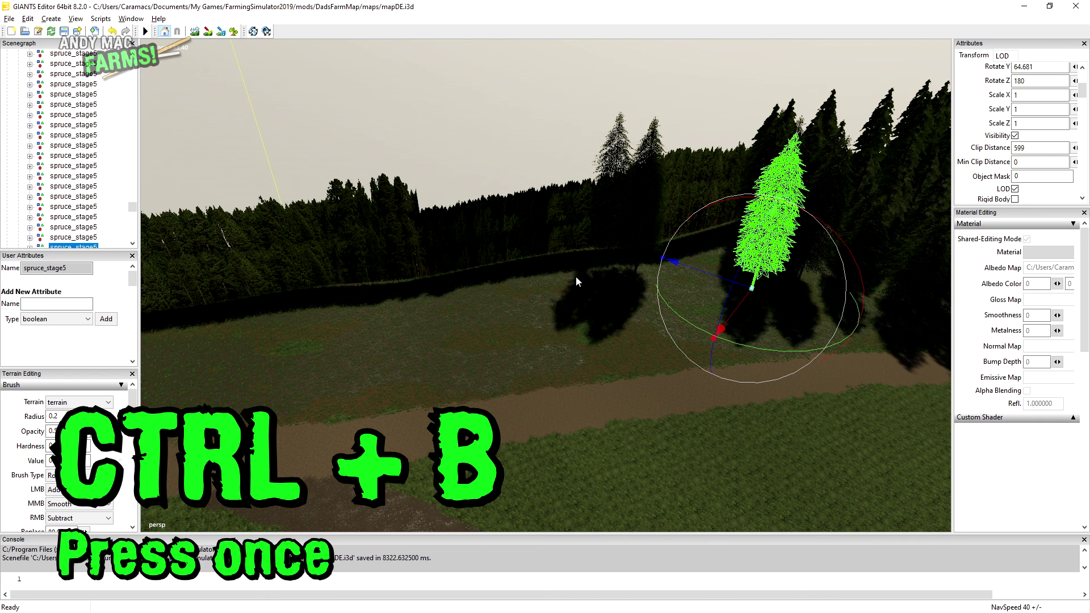
pyautogui.hotkey('ctrl', 'b')
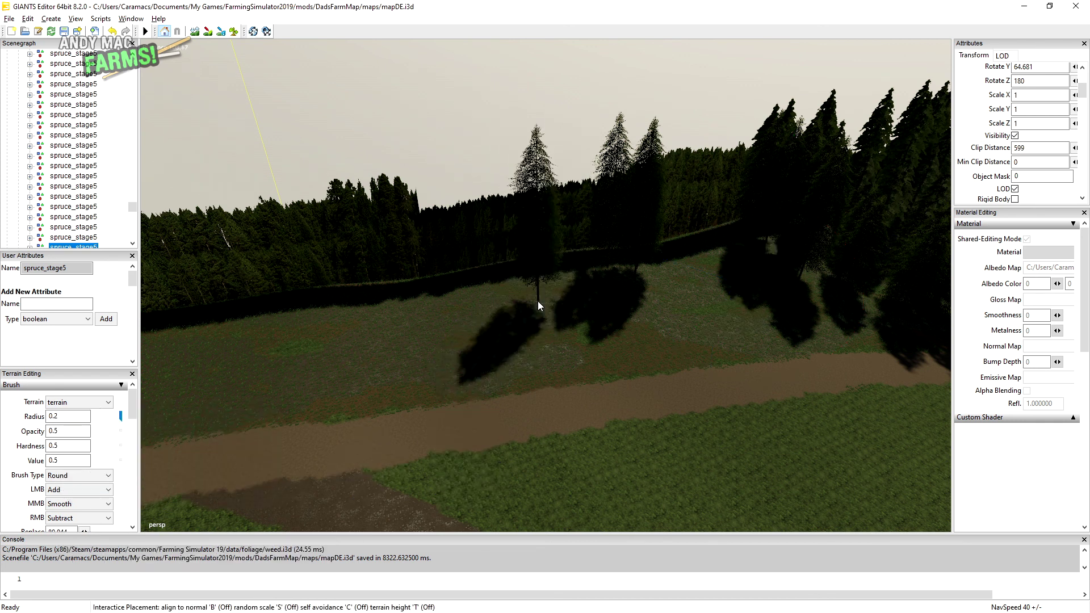
pyautogui.moveTo(537, 300); pyautogui.dragTo(748, 343)
pyautogui.keyDown('alt'); pyautogui.moveTo(461, 280); pyautogui.dragTo(668, 201); pyautogui.keyUp('alt')
pyautogui.moveTo(667, 200); pyautogui.dragTo(689, 163, button='right')
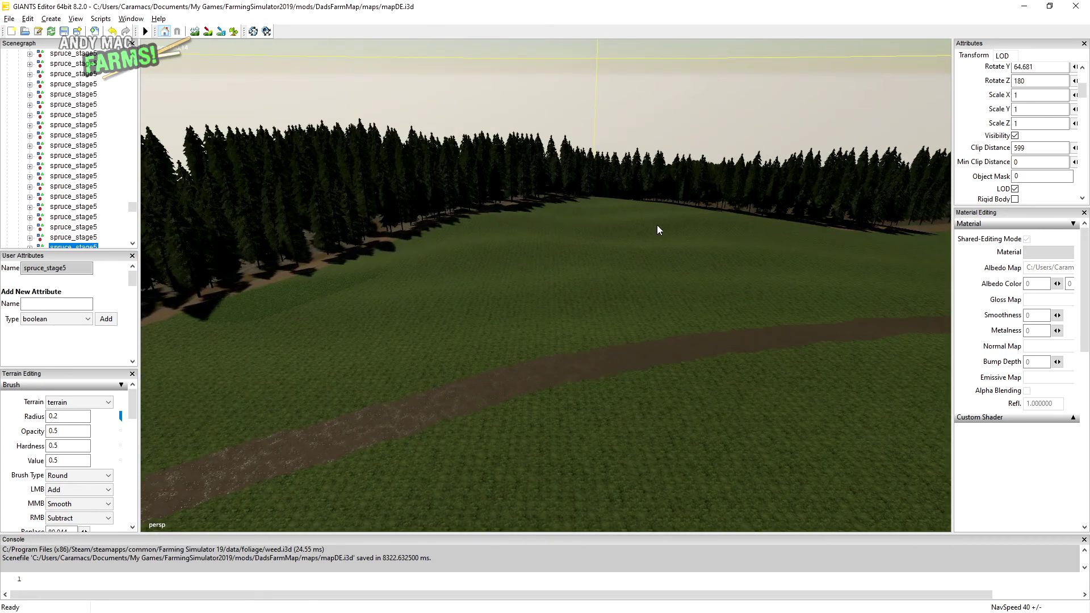
# Select an oak_stage4 tree in the woodland and place it on the grass verge beside the dirt track with Interactive Placement.
pyautogui.moveTo(657, 229); pyautogui.dragTo(553, 386, button='right')
pyautogui.click(554, 386)
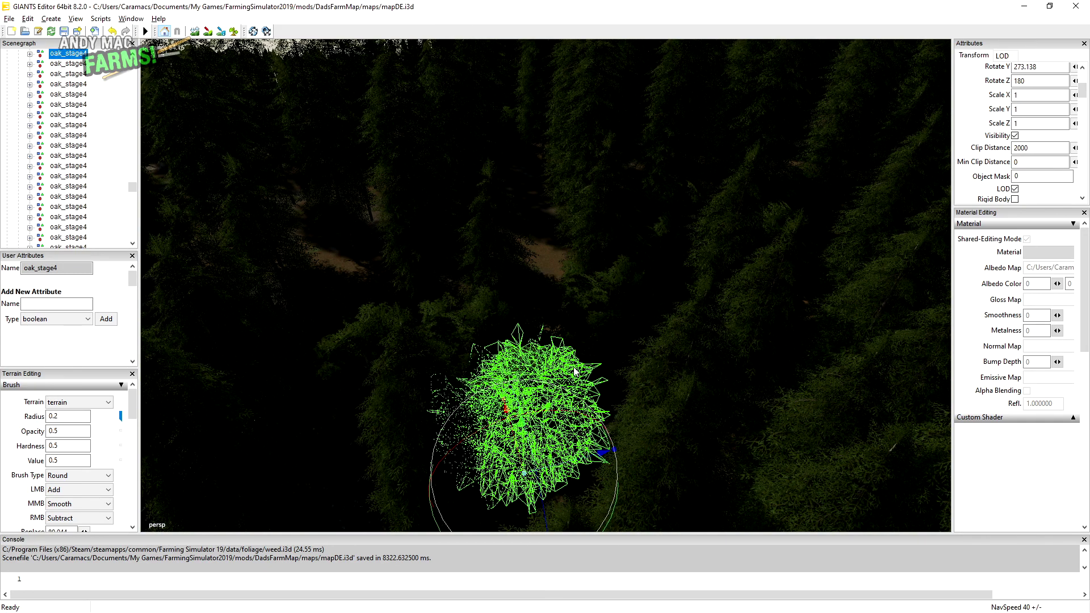
pyautogui.moveTo(420, 299); pyautogui.dragTo(269, 262, button='right')
pyautogui.keyDown('alt'); pyautogui.moveTo(269, 262); pyautogui.dragTo(949, 396); pyautogui.keyUp('alt')
pyautogui.keyDown('alt'); pyautogui.moveTo(280, 300); pyautogui.dragTo(886, 381); pyautogui.keyUp('alt')
pyautogui.moveTo(659, 356); pyautogui.dragTo(693, 370, button='right')
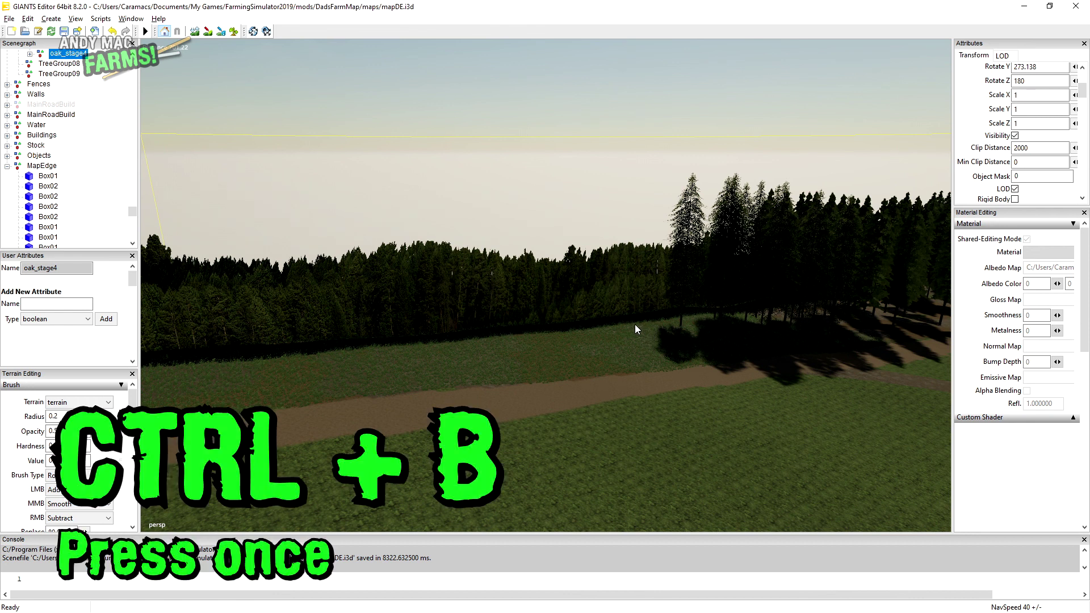
pyautogui.hotkey('ctrl', 'b')
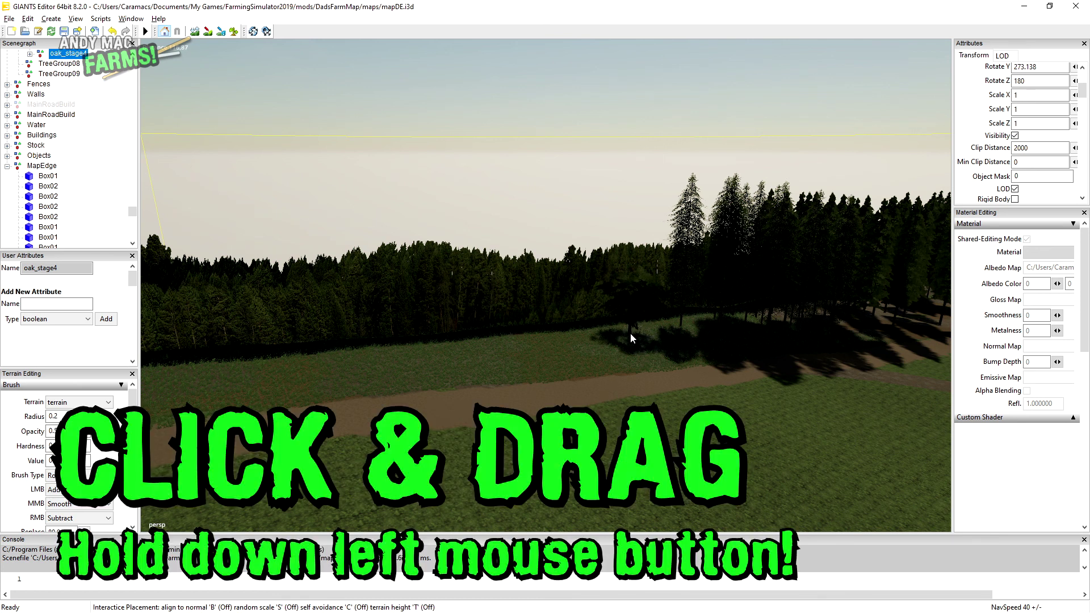
pyautogui.click(618, 339)
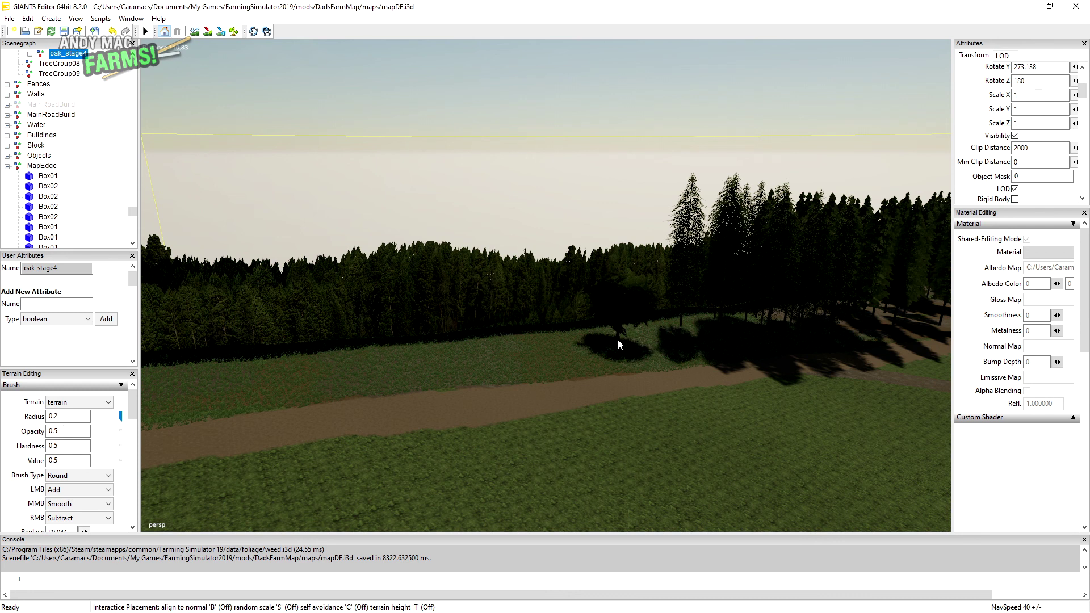
# Paint a row of oak copies along the verge, from the open grass up to the existing spruces.
pyautogui.press('ctrl')
pyautogui.moveTo(554, 344)
pyautogui.mouseDown()
pyautogui.moveTo(488, 354)
pyautogui.moveTo(435, 346)
pyautogui.moveTo(645, 322)
pyautogui.mouseUp()
pyautogui.press('ctrl')
pyautogui.press('ctrl')
pyautogui.keyDown('ctrl'); pyautogui.click(652, 329); pyautogui.keyUp('ctrl')
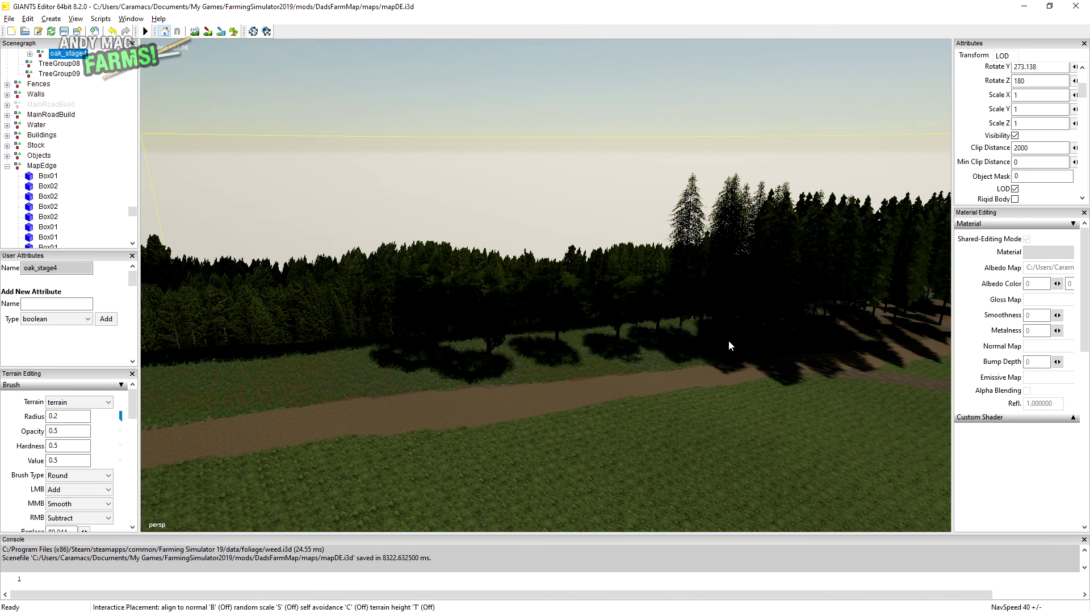
# Extend the oak row along the dirt track away from the spruces, adding a second rank near the track's edge.
pyautogui.click(586, 356)
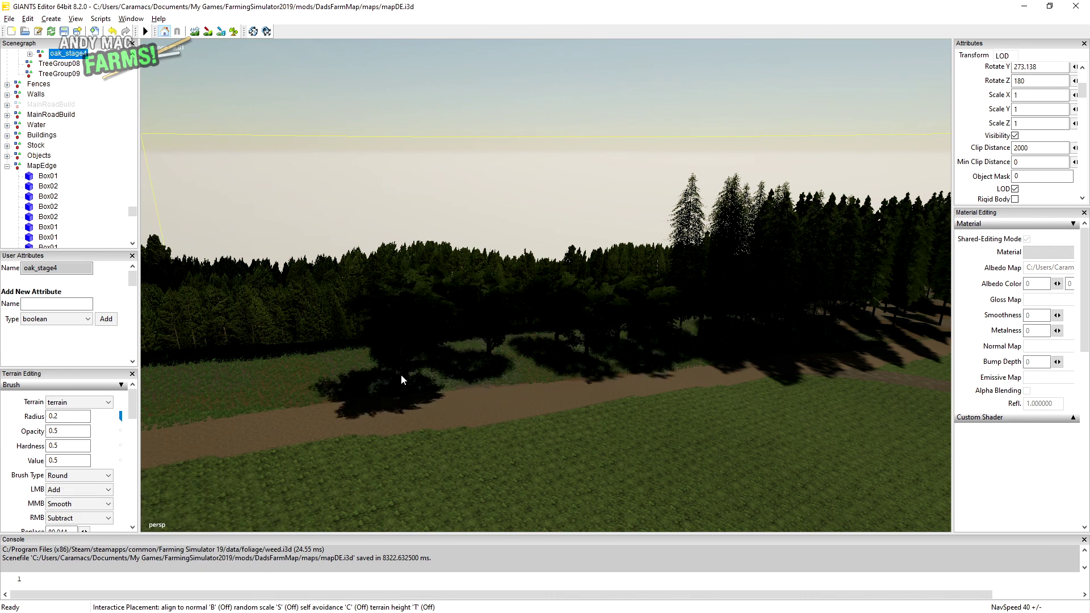
pyautogui.click(336, 359)
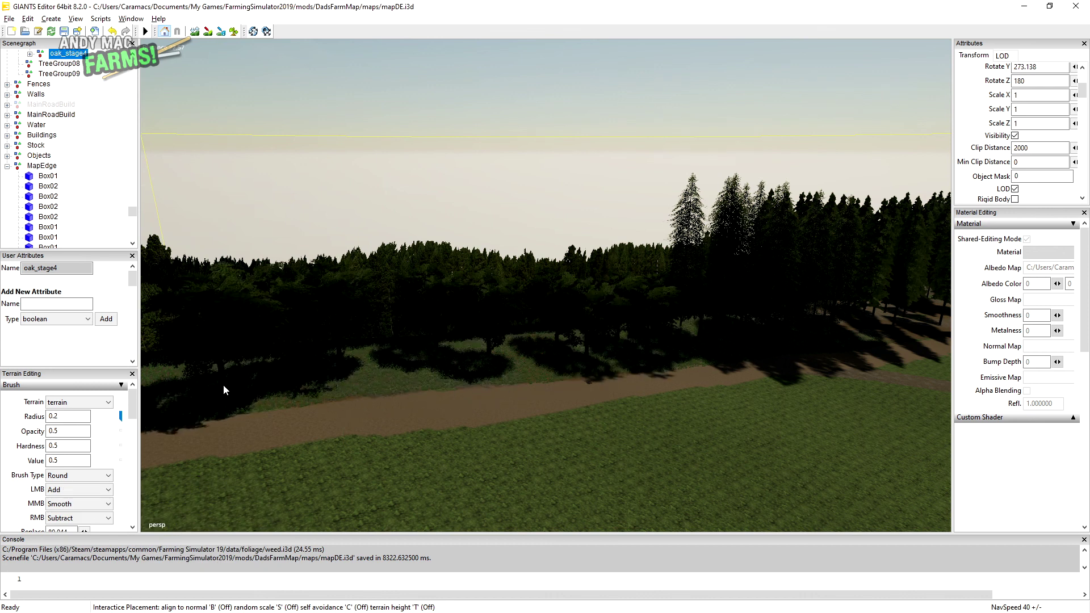
pyautogui.click(223, 385)
pyautogui.click(294, 375)
pyautogui.click(393, 368)
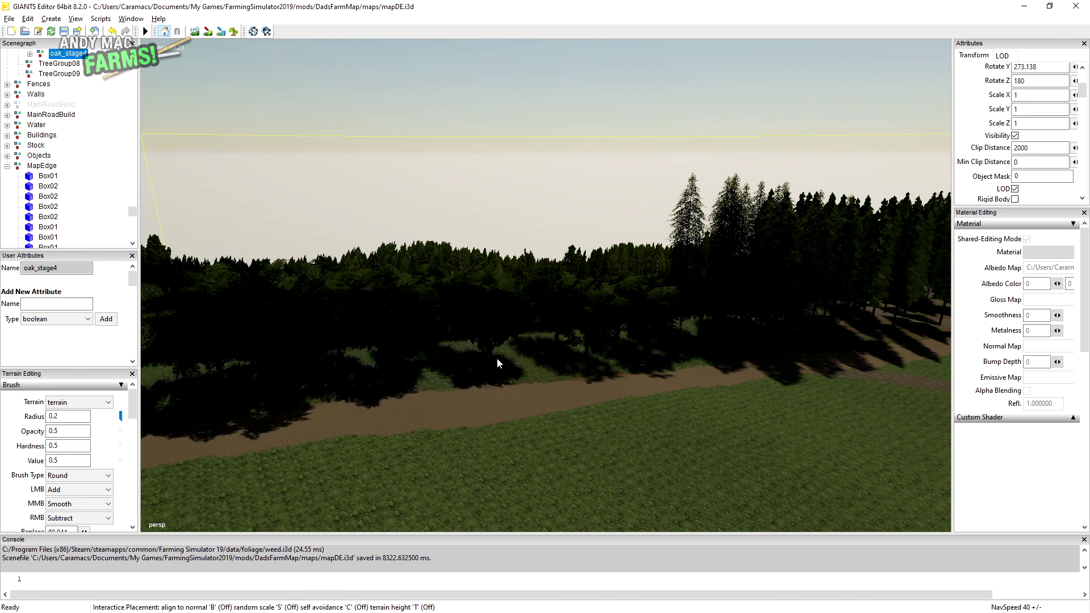
pyautogui.click(497, 363)
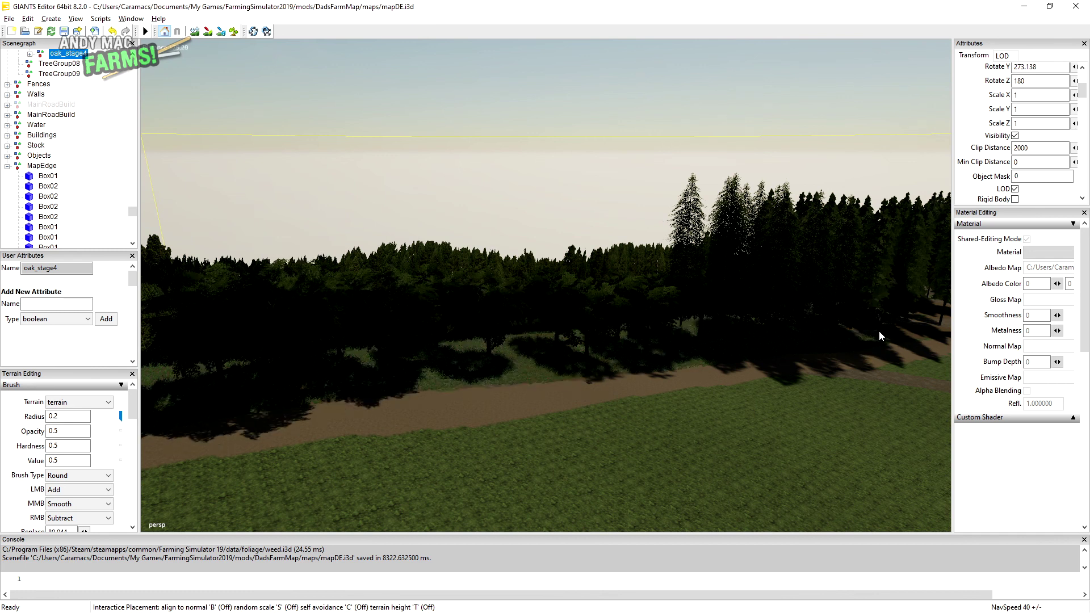
# Place more oaks beside the existing spruces and in the gaps along the front of the row.
pyautogui.click(919, 333)
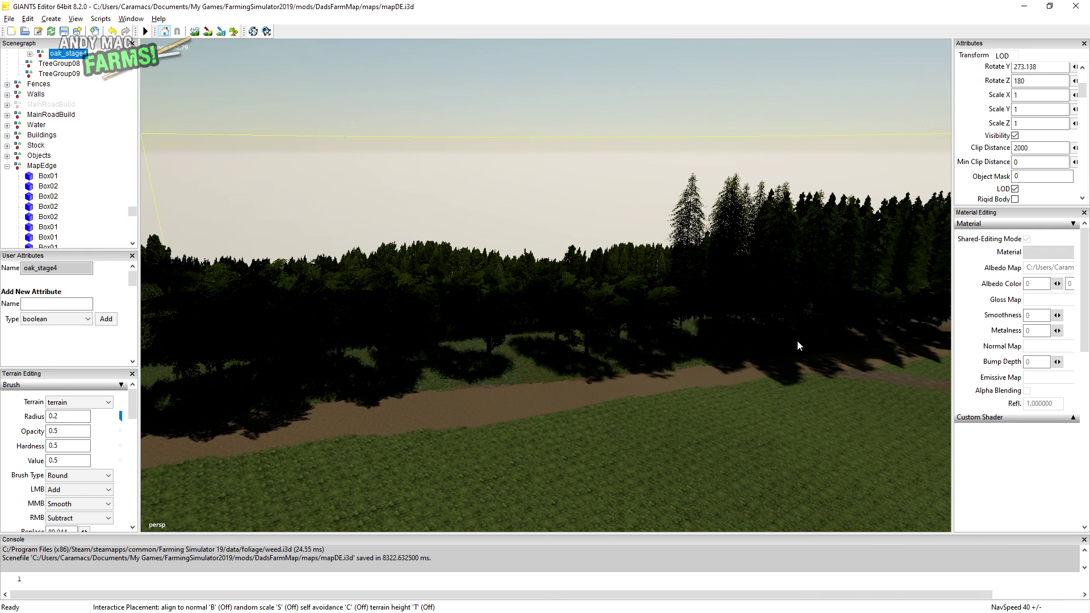
pyautogui.click(671, 355)
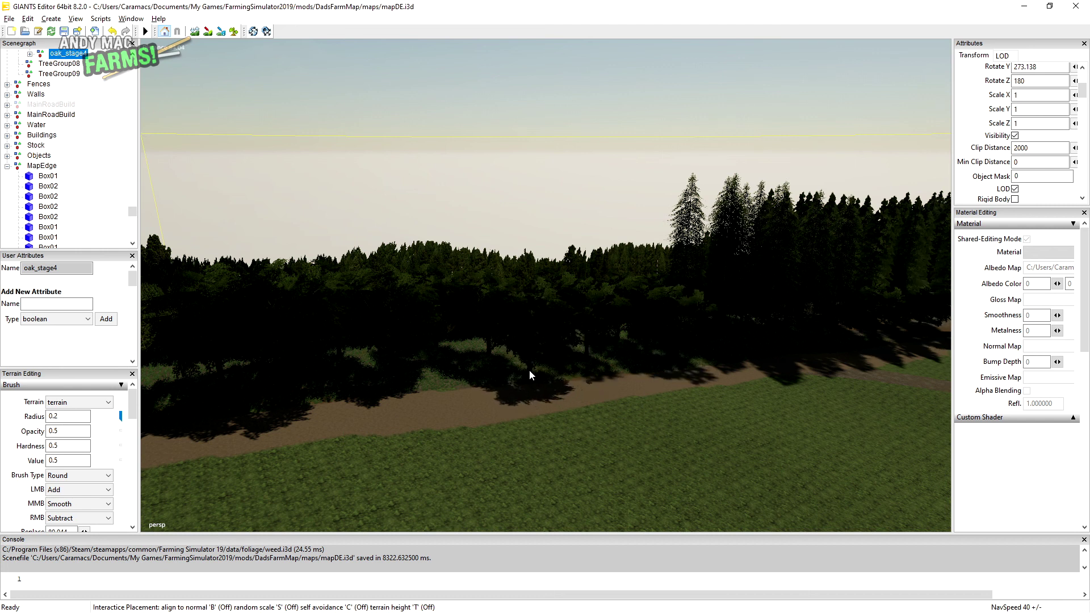
pyautogui.click(529, 370)
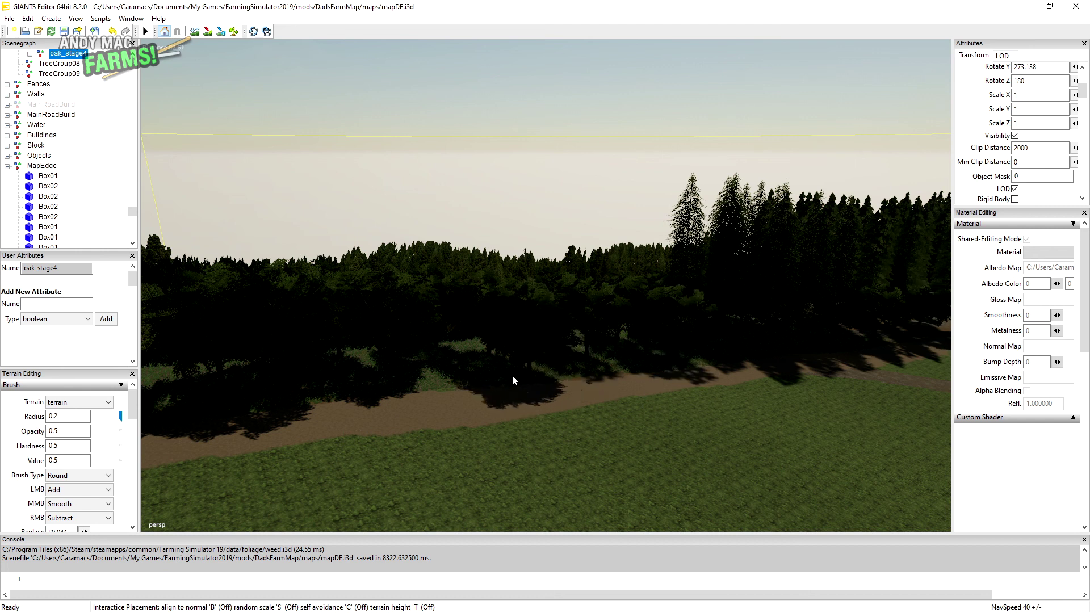
pyautogui.click(468, 380)
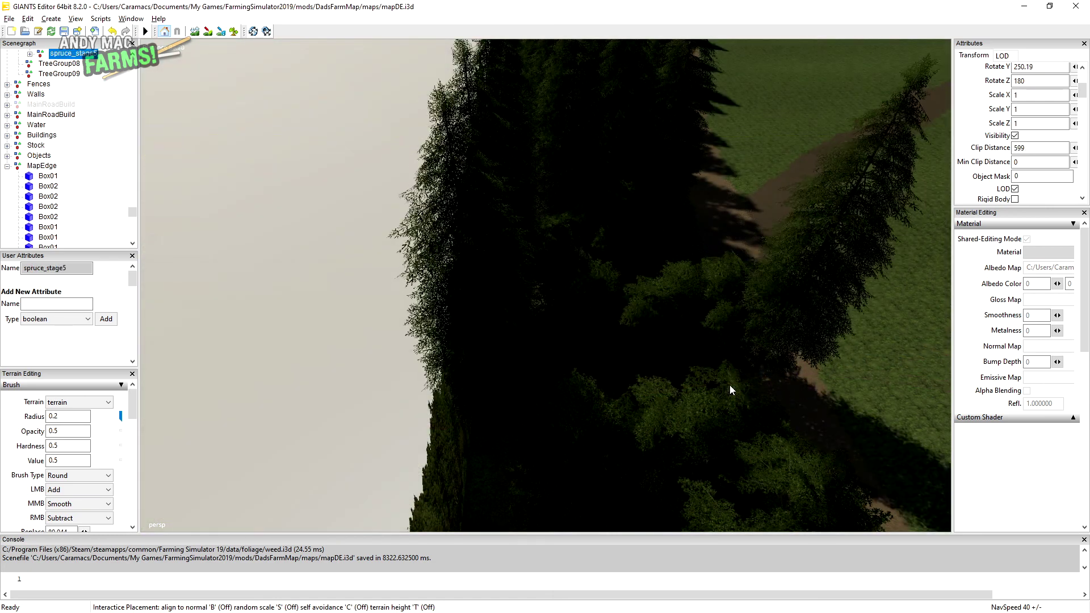
# Select a spruce_stage5 tree and place copies among the oaks and down the verge towards the gravel track with Interactive Placement.
pyautogui.click(487, 497)
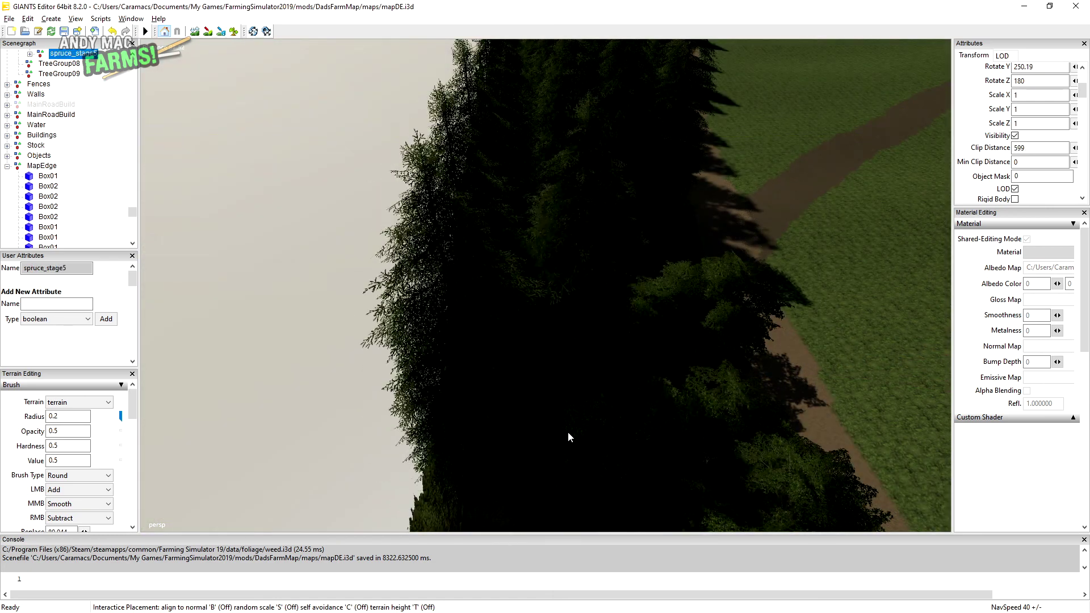
pyautogui.press('Escape')
pyautogui.scroll(-5, 689, 269)
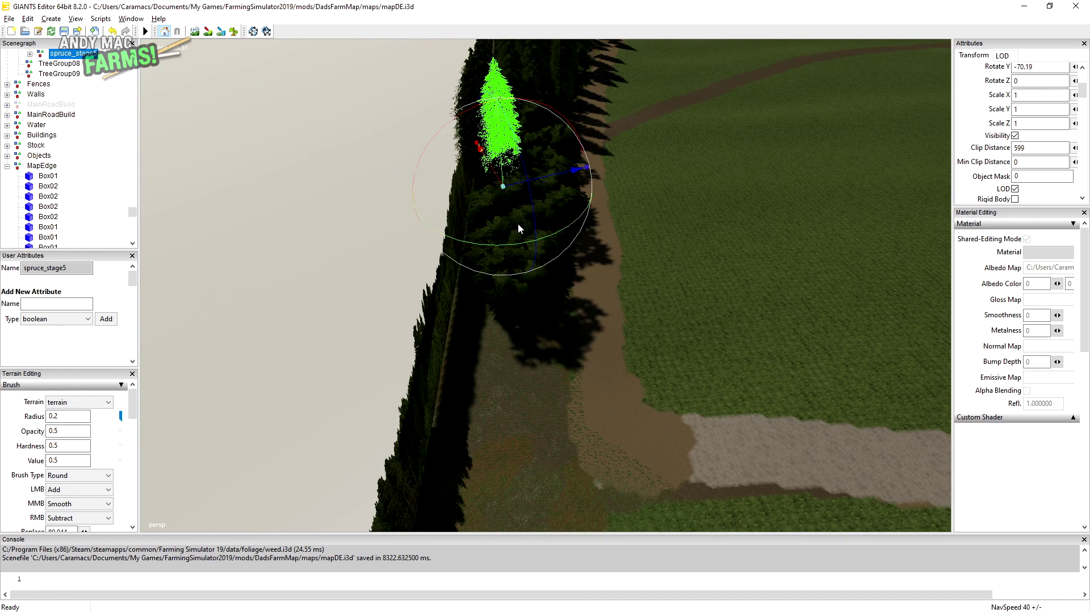
pyautogui.hotkey('ctrl', 'b')
pyautogui.click(465, 318)
pyautogui.click(509, 379)
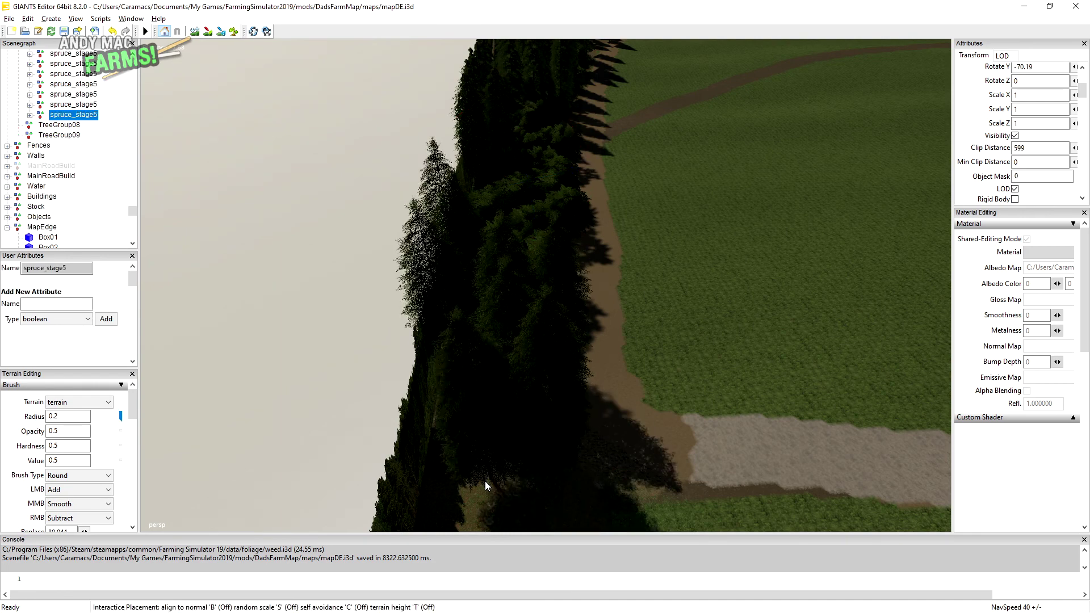
pyautogui.click(484, 481)
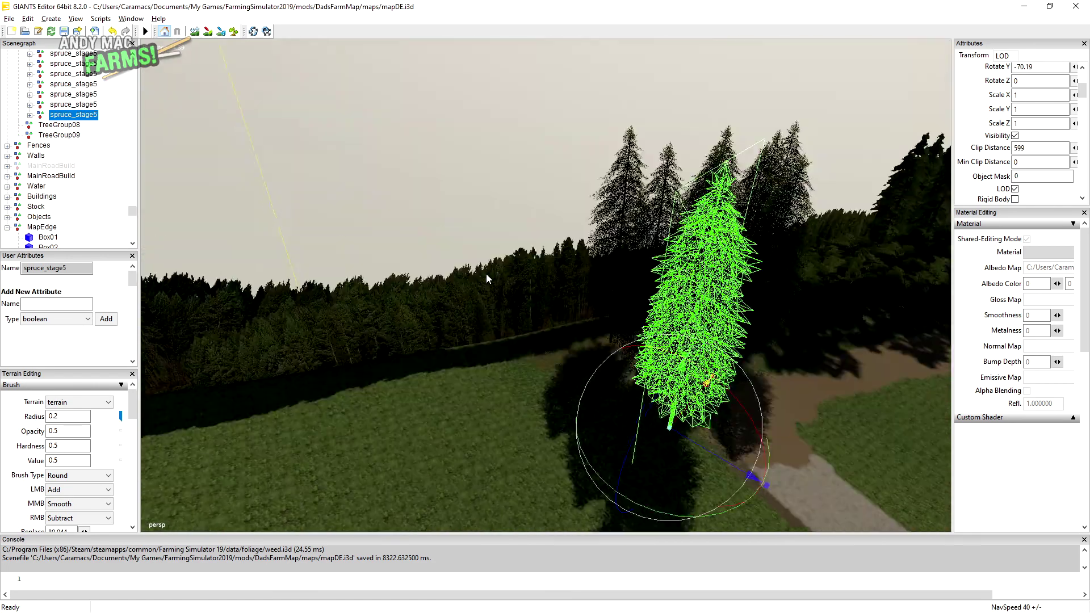
# Paint a dense band of spruces along the field's boundary hedge, starting beyond the gravel track and following the hill.
pyautogui.moveTo(485, 274); pyautogui.dragTo(836, 359, button='right')
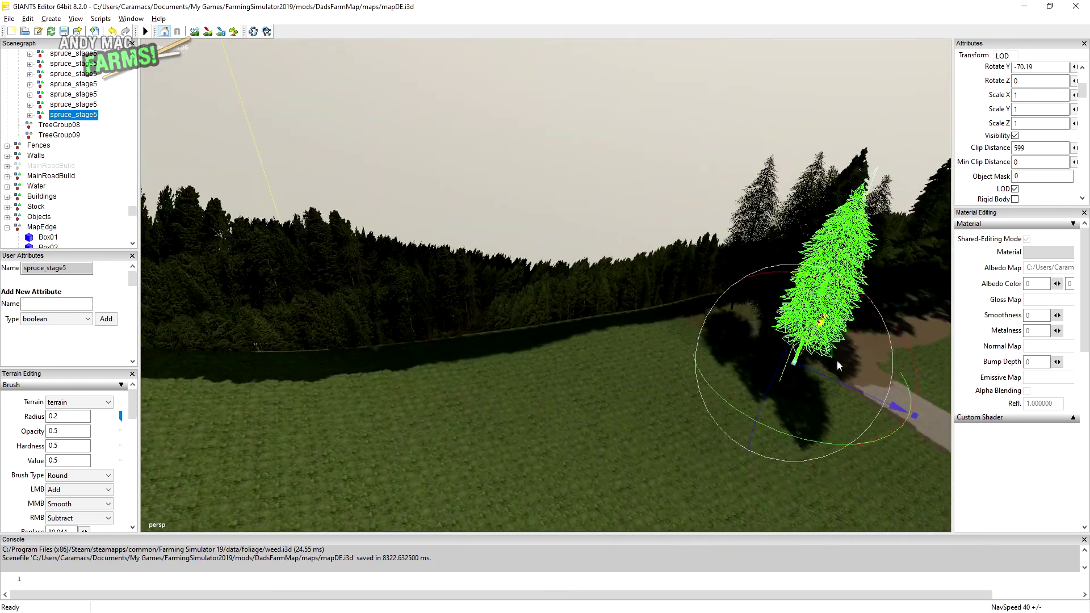
pyautogui.hotkey('ctrl', 'shift', 'p')
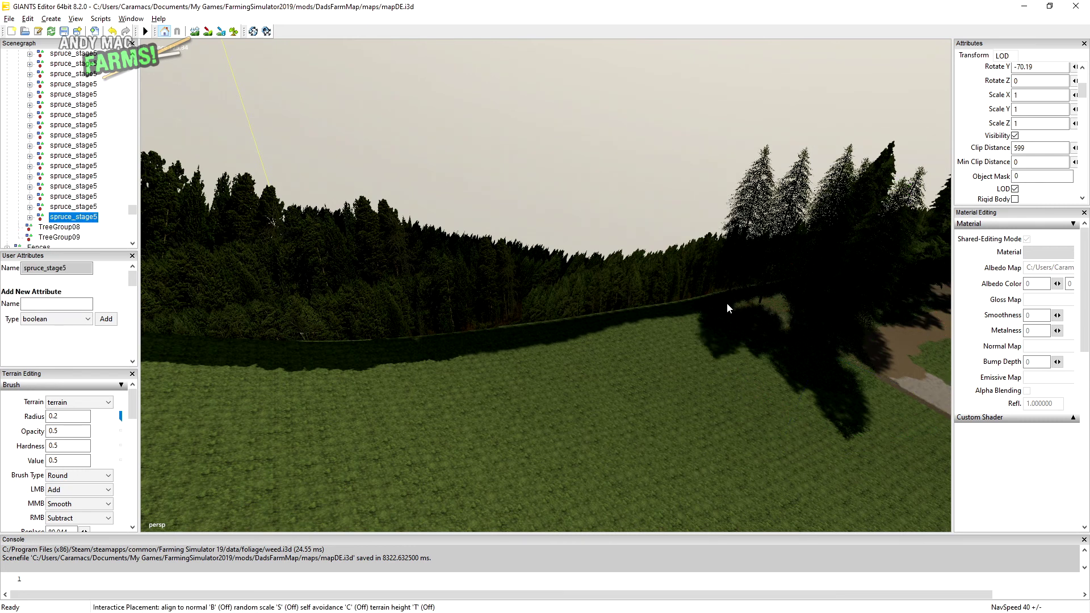
pyautogui.moveTo(659, 317)
pyautogui.mouseDown()
pyautogui.moveTo(608, 332)
pyautogui.moveTo(379, 349)
pyautogui.moveTo(247, 383)
pyautogui.moveTo(552, 389)
pyautogui.moveTo(788, 359)
pyautogui.moveTo(509, 382)
pyautogui.moveTo(306, 426)
pyautogui.mouseUp()
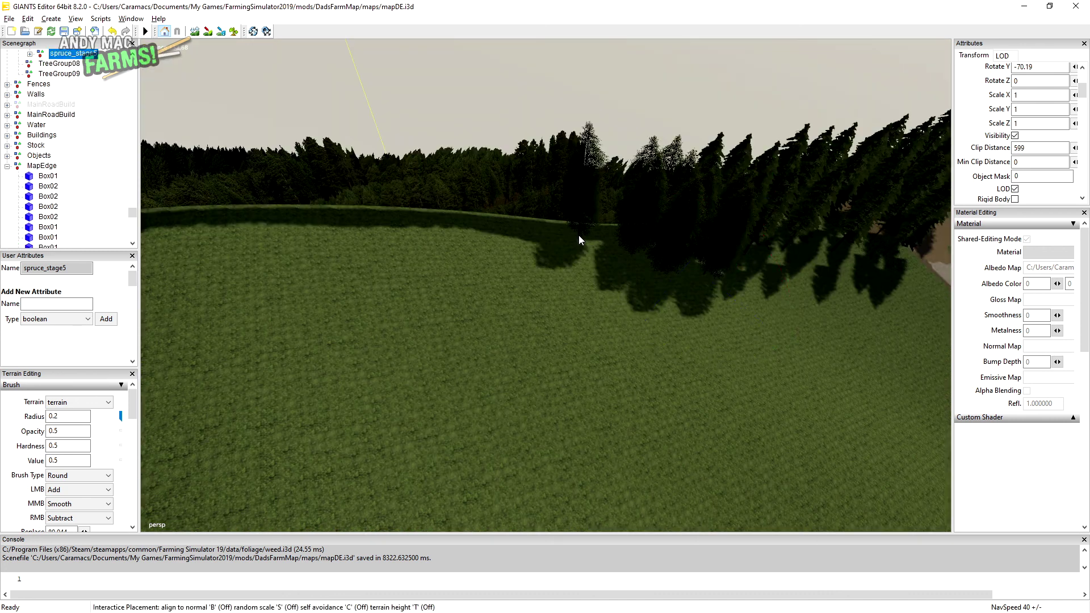
pyautogui.moveTo(578, 235)
pyautogui.mouseDown()
pyautogui.moveTo(605, 268)
pyautogui.moveTo(485, 238)
pyautogui.moveTo(414, 248)
pyautogui.moveTo(359, 235)
pyautogui.moveTo(340, 280)
pyautogui.moveTo(236, 230)
pyautogui.moveTo(253, 298)
pyautogui.moveTo(510, 311)
pyautogui.moveTo(727, 288)
pyautogui.moveTo(451, 284)
pyautogui.moveTo(292, 333)
pyautogui.mouseUp()
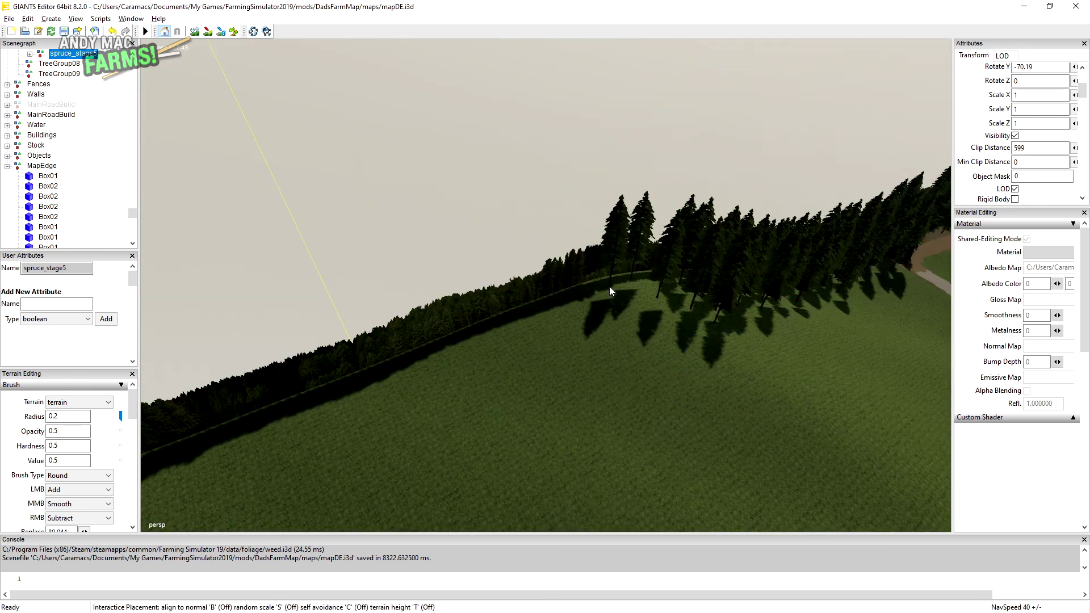
pyautogui.moveTo(608, 286)
pyautogui.mouseDown()
pyautogui.moveTo(551, 309)
pyautogui.moveTo(640, 324)
pyautogui.moveTo(465, 348)
pyautogui.moveTo(475, 396)
pyautogui.moveTo(320, 437)
pyautogui.moveTo(248, 491)
pyautogui.mouseUp()
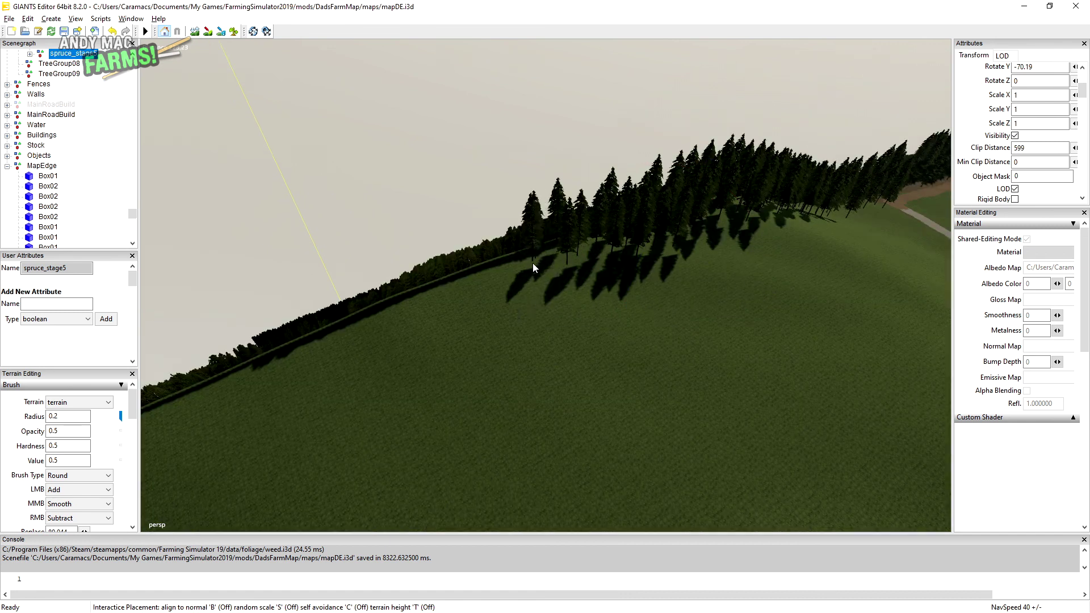
pyautogui.moveTo(532, 263)
pyautogui.mouseDown()
pyautogui.moveTo(523, 281)
pyautogui.moveTo(468, 290)
pyautogui.moveTo(549, 298)
pyautogui.moveTo(427, 322)
pyautogui.moveTo(399, 343)
pyautogui.moveTo(353, 332)
pyautogui.moveTo(219, 418)
pyautogui.moveTo(291, 404)
pyautogui.moveTo(364, 353)
pyautogui.moveTo(520, 322)
pyautogui.mouseUp()
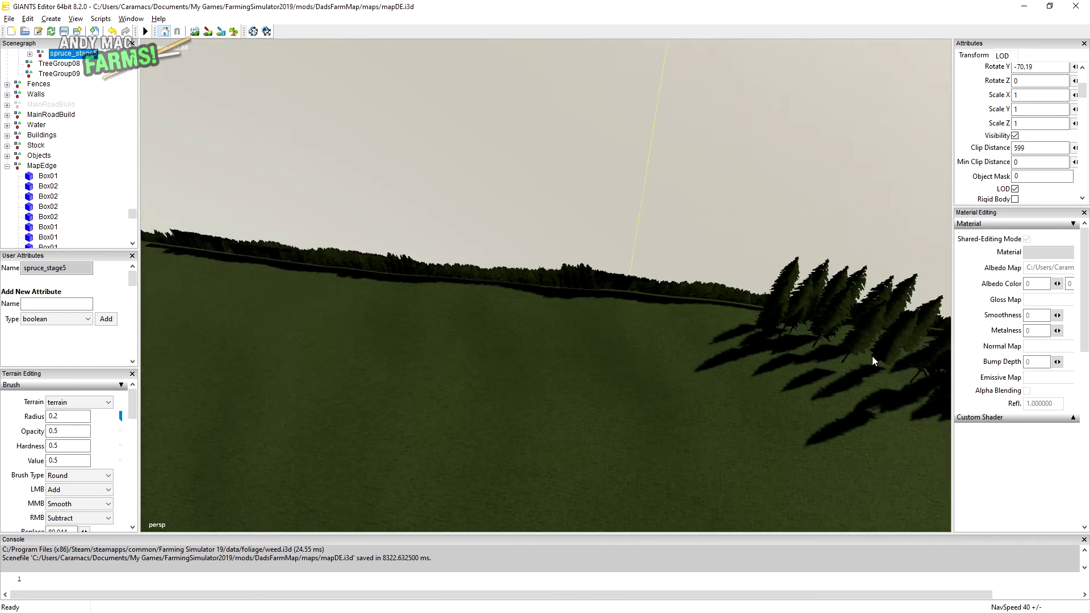
# Continue the spruce band farther along the map edge, past the bend of the dirt track, with Interactive Placement.
pyautogui.moveTo(598, 304)
pyautogui.mouseDown()
pyautogui.moveTo(579, 285)
pyautogui.moveTo(481, 339)
pyautogui.moveTo(428, 337)
pyautogui.moveTo(372, 377)
pyautogui.moveTo(196, 412)
pyautogui.moveTo(382, 387)
pyautogui.moveTo(684, 319)
pyautogui.moveTo(203, 439)
pyautogui.moveTo(748, 332)
pyautogui.moveTo(619, 315)
pyautogui.mouseUp()
pyautogui.keyDown('alt'); pyautogui.moveTo(619, 315); pyautogui.dragTo(883, 216, button='middle'); pyautogui.keyUp('alt')
pyautogui.moveTo(830, 210)
pyautogui.mouseDown()
pyautogui.moveTo(706, 226)
pyautogui.moveTo(755, 230)
pyautogui.moveTo(575, 245)
pyautogui.moveTo(536, 236)
pyautogui.mouseUp()
pyautogui.moveTo(507, 261)
pyautogui.mouseDown()
pyautogui.moveTo(465, 247)
pyautogui.moveTo(401, 298)
pyautogui.moveTo(273, 314)
pyautogui.moveTo(282, 331)
pyautogui.moveTo(192, 322)
pyautogui.moveTo(485, 289)
pyautogui.moveTo(705, 243)
pyautogui.moveTo(590, 275)
pyautogui.moveTo(487, 236)
pyautogui.moveTo(598, 255)
pyautogui.mouseUp()
pyautogui.moveTo(599, 261); pyautogui.dragTo(636, 233, button='right')
pyautogui.hotkey('ctrl', 'b')
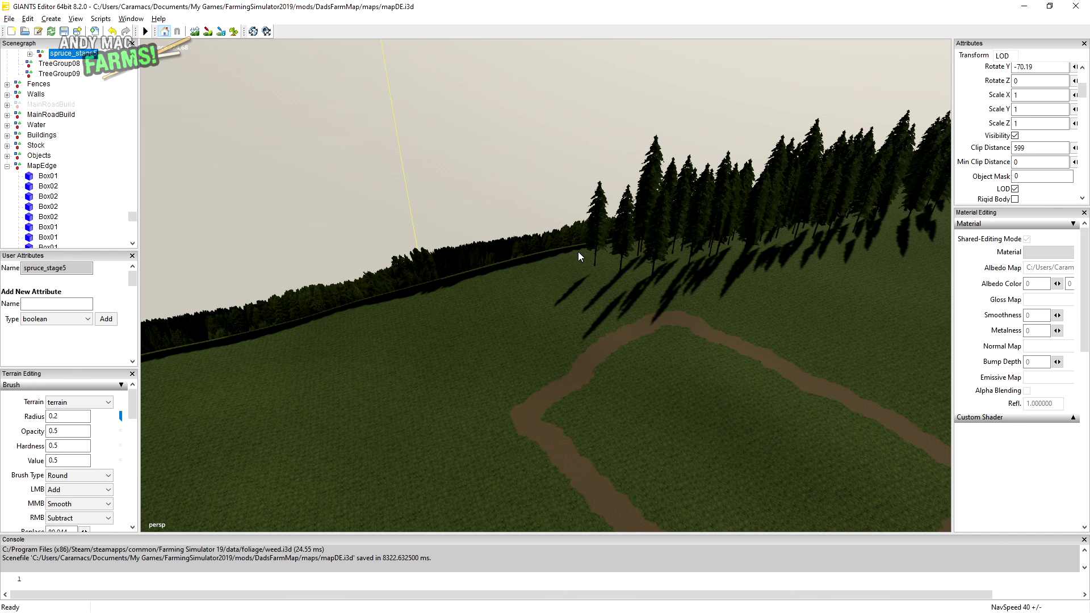
pyautogui.moveTo(574, 264)
pyautogui.mouseDown()
pyautogui.moveTo(316, 345)
pyautogui.moveTo(213, 363)
pyautogui.moveTo(611, 281)
pyautogui.moveTo(317, 374)
pyautogui.moveTo(697, 234)
pyautogui.moveTo(659, 177)
pyautogui.mouseUp()
pyautogui.hotkey('ctrl', 'b')
# Thin the newly planted spruce band by deleting three of its crowded trees.
pyautogui.scroll(5, 659, 177)
pyautogui.click(572, 255)
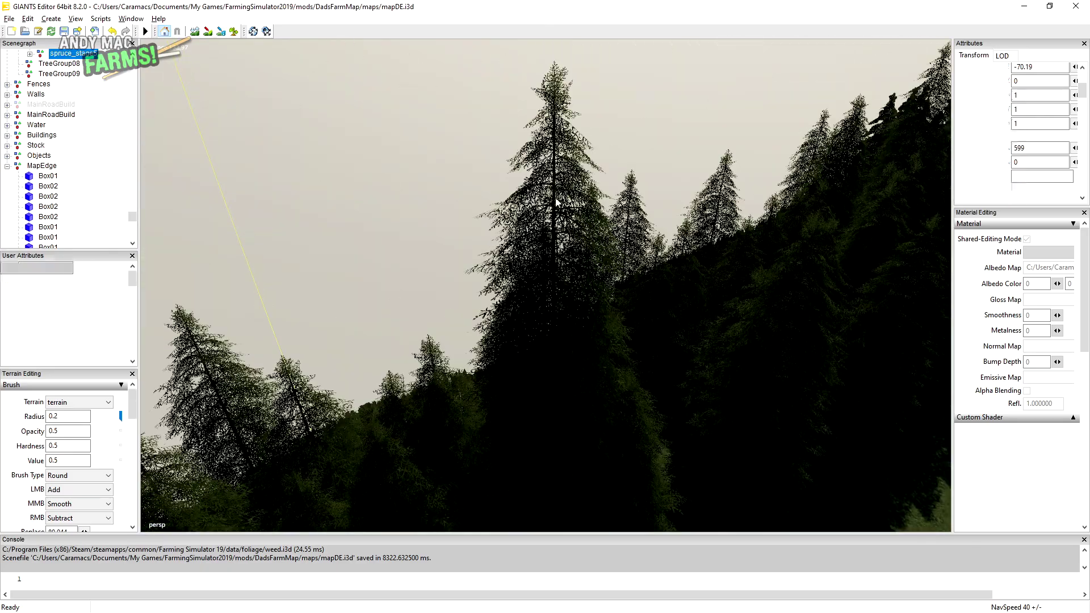
pyautogui.press('Delete')
pyautogui.scroll(-5, 464, 275)
pyautogui.click(557, 239)
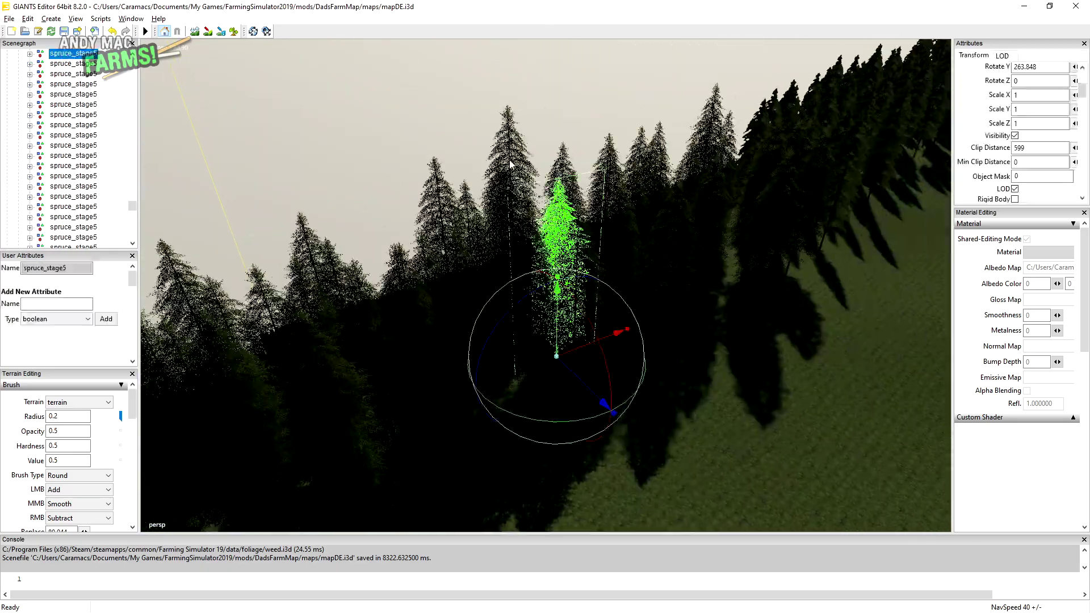
pyautogui.press('Delete')
pyautogui.scroll(5, 557, 175)
pyautogui.scroll(-3, 582, 216)
pyautogui.click(619, 211)
pyautogui.press('Delete')
pyautogui.scroll(3, 649, 203)
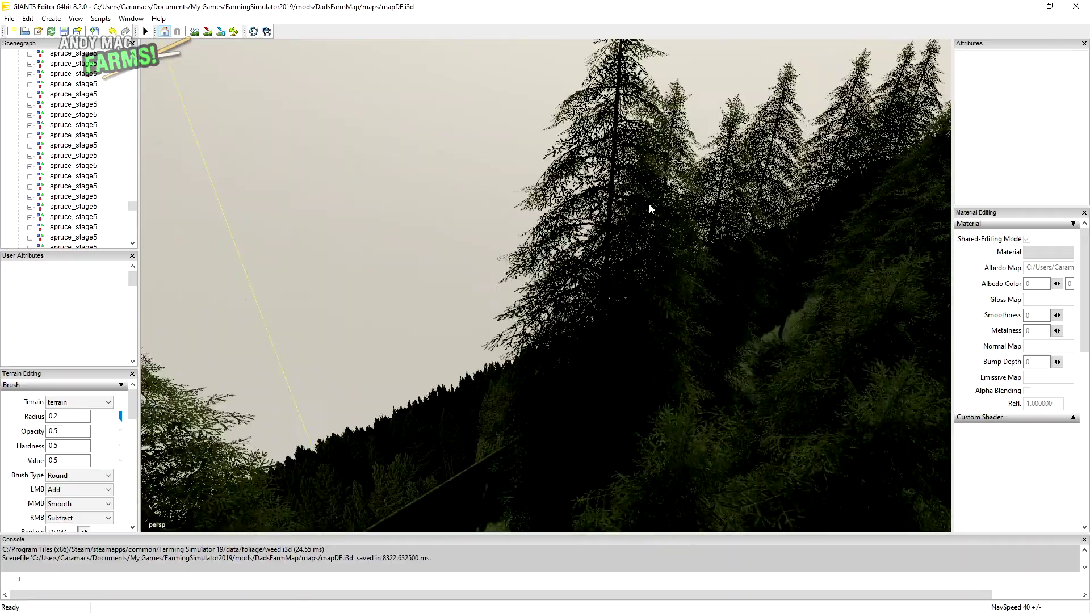
# Delete two more large spruces standing out at the outer edge of the band.
pyautogui.keyDown('alt'); pyautogui.moveTo(649, 203); pyautogui.dragTo(500, 210); pyautogui.keyUp('alt')
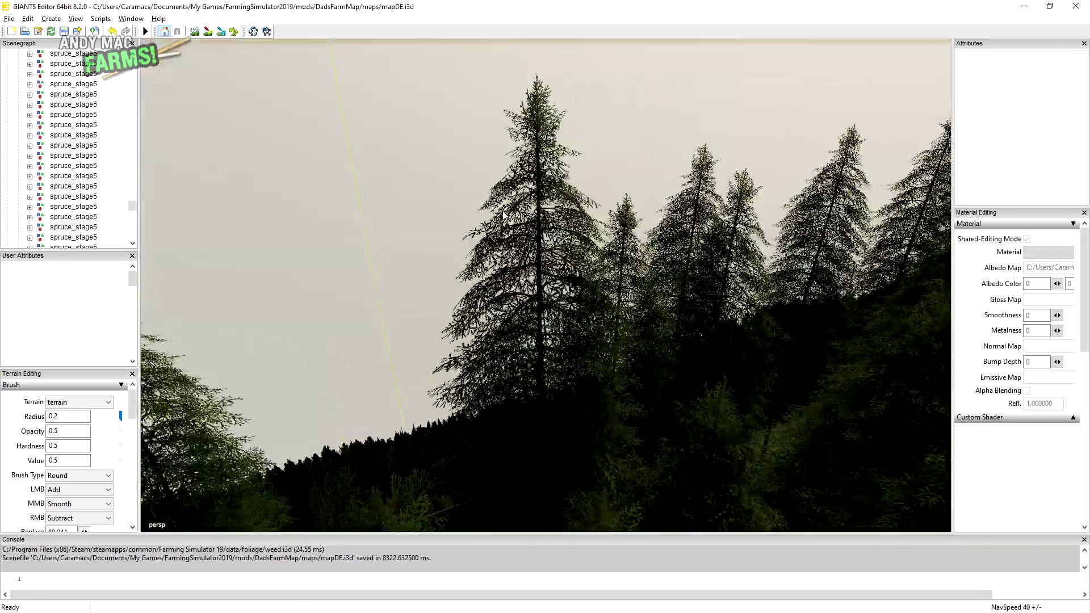
pyautogui.click(536, 233)
pyautogui.press('Delete')
pyautogui.moveTo(565, 242); pyautogui.dragTo(521, 191, button='right')
pyautogui.click(521, 191)
pyautogui.press('Delete')
# Delete the tallest spruces that rise above the surrounding treetops along the woodland skyline.
pyautogui.moveTo(521, 190)
pyautogui.keyDown('alt'); pyautogui.mouseDown(button='middle')
pyautogui.moveTo(625, 142)
pyautogui.moveTo(526, 171)
pyautogui.mouseUp(button='middle'); pyautogui.keyUp('alt')
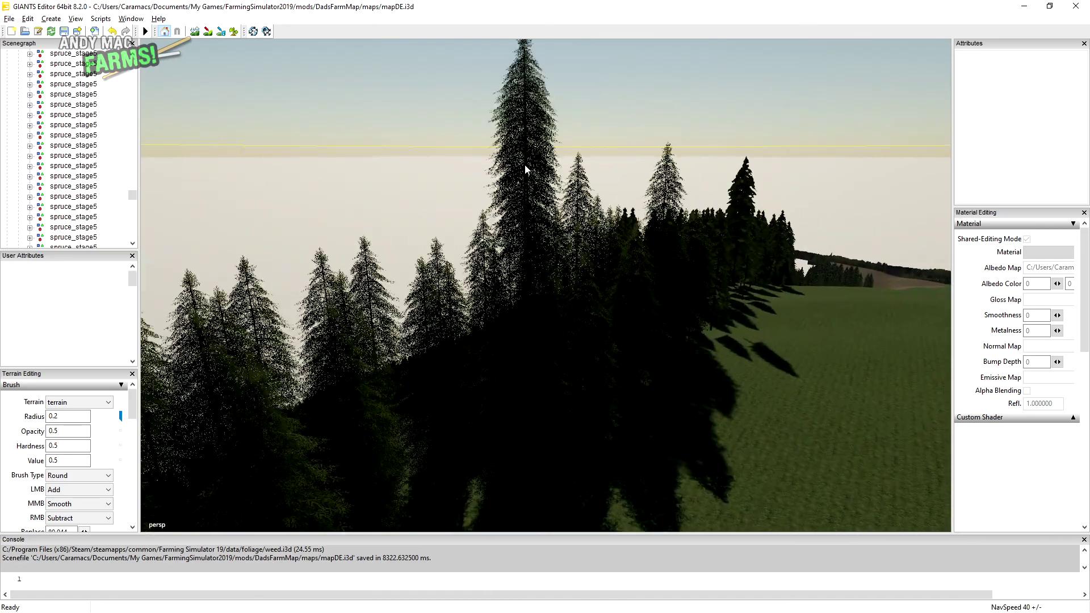
pyautogui.click(526, 171)
pyautogui.press('Delete')
pyautogui.click(525, 170)
pyautogui.press('Delete')
pyautogui.click(743, 194)
pyautogui.press('Delete')
pyautogui.click(667, 190)
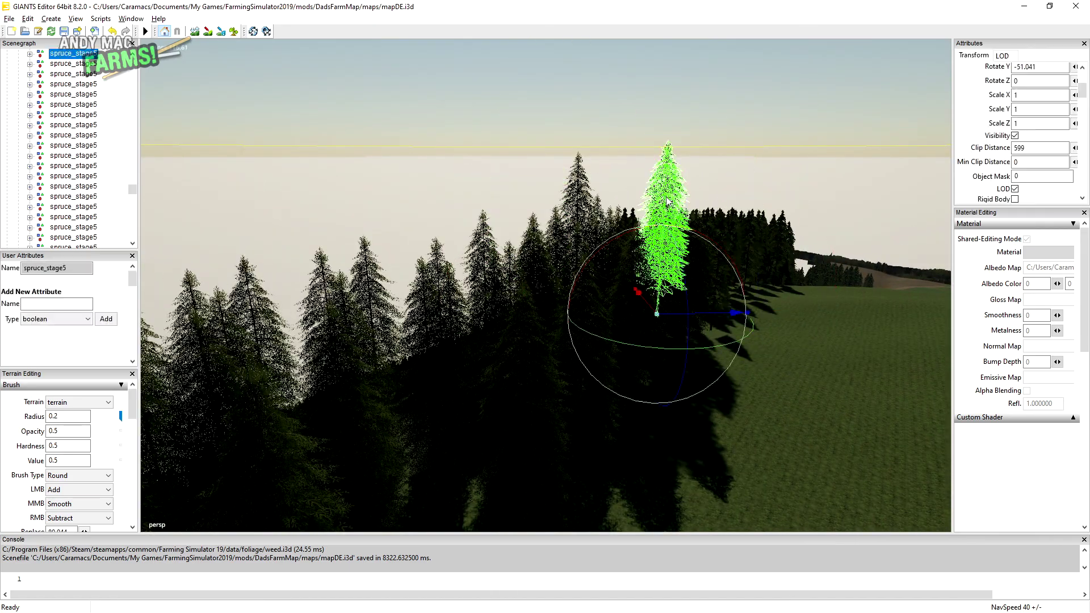
pyautogui.press('Delete')
pyautogui.click(559, 232)
pyautogui.click(577, 190)
pyautogui.press('Delete')
# Select a spruce inside the new woodland and reposition it among the trunks with Interactive Placement.
pyautogui.moveTo(686, 304); pyautogui.dragTo(758, 217, button='right')
pyautogui.click(626, 192)
pyautogui.hotkey('ctrl', 'b')
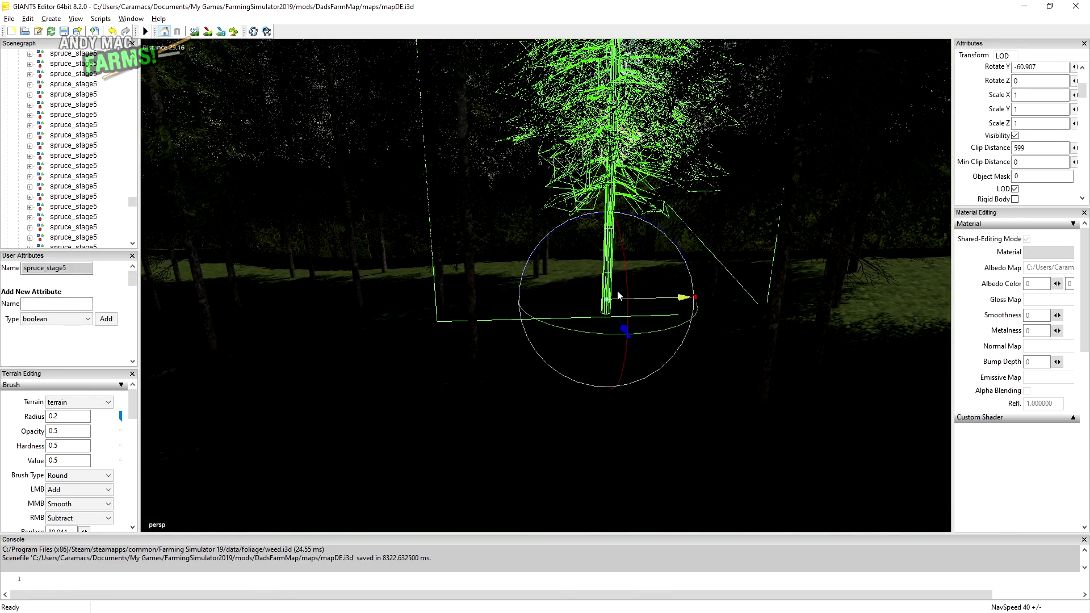
pyautogui.moveTo(610, 241); pyautogui.dragTo(612, 252)
pyautogui.moveTo(613, 255)
pyautogui.mouseDown(button='right')
pyautogui.moveTo(727, 249)
pyautogui.moveTo(542, 294)
pyautogui.moveTo(690, 221)
pyautogui.moveTo(702, 249)
pyautogui.moveTo(710, 230)
pyautogui.moveTo(707, 296)
pyautogui.moveTo(691, 257)
pyautogui.moveTo(628, 253)
pyautogui.mouseUp(button='right')
pyautogui.hotkey('ctrl', 'b')
pyautogui.hotkey('ctrl', 'b')
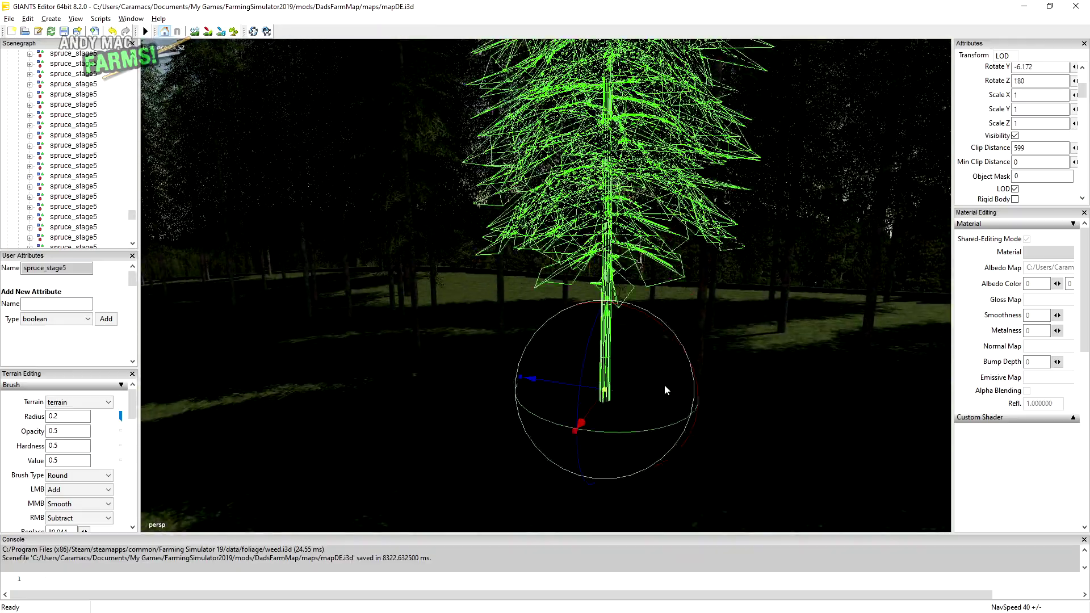
# Reposition further spruces within the woodland near the open grass using Interactive Placement.
pyautogui.keyDown('alt'); pyautogui.moveTo(664, 383); pyautogui.dragTo(611, 209); pyautogui.keyUp('alt')
pyautogui.click(702, 299)
pyautogui.hotkey('ctrl', 'b')
pyautogui.click(650, 288)
pyautogui.moveTo(657, 291); pyautogui.dragTo(714, 234, button='right')
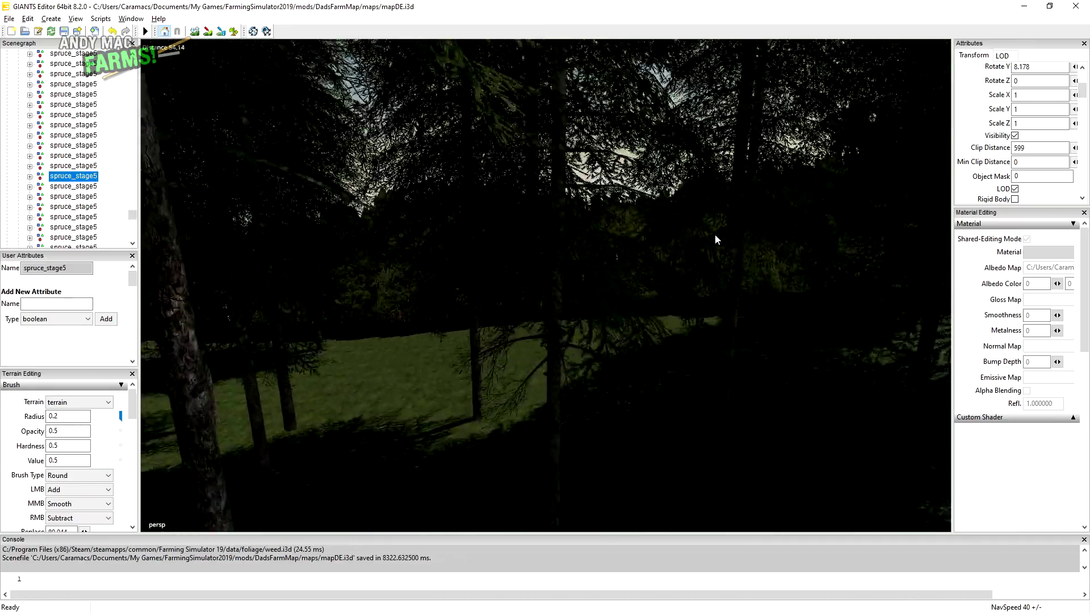
pyautogui.click(717, 234)
pyautogui.hotkey('ctrl', 'b')
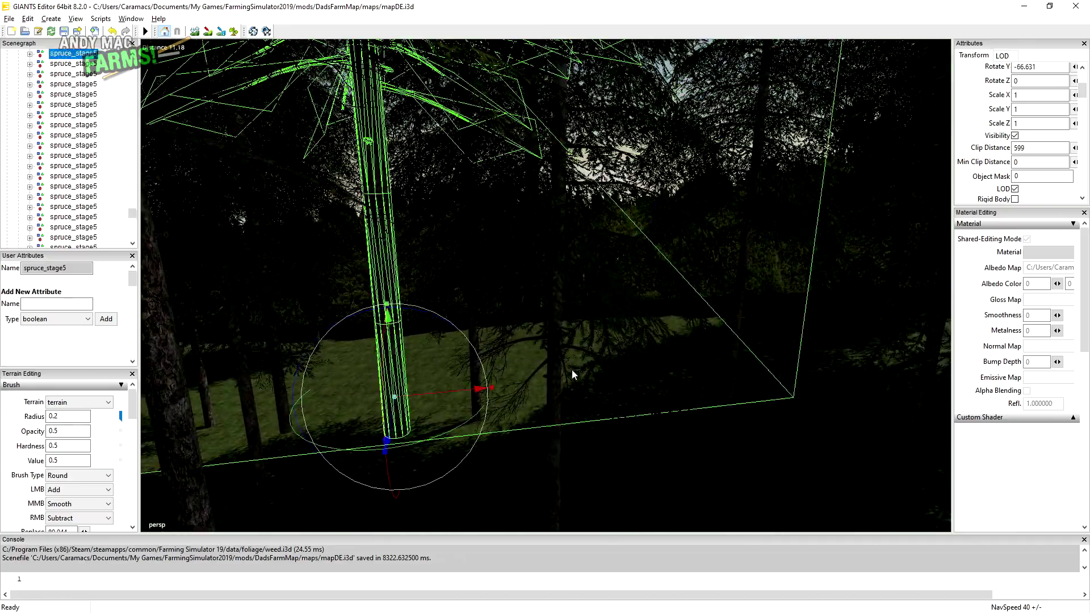
pyautogui.scroll(-4, 557, 316)
pyautogui.moveTo(514, 292); pyautogui.dragTo(463, 206)
# Delete two surplus spruces from the dense middle of the woodland.
pyautogui.scroll(-4, 525, 366)
pyautogui.click(466, 207)
pyautogui.press('Delete')
pyautogui.moveTo(504, 292)
pyautogui.keyDown('alt'); pyautogui.mouseDown()
pyautogui.moveTo(640, 219)
pyautogui.moveTo(646, 174)
pyautogui.moveTo(644, 202)
pyautogui.moveTo(502, 287)
pyautogui.mouseUp(); pyautogui.keyUp('alt')
pyautogui.click(640, 219)
pyautogui.press('Delete')
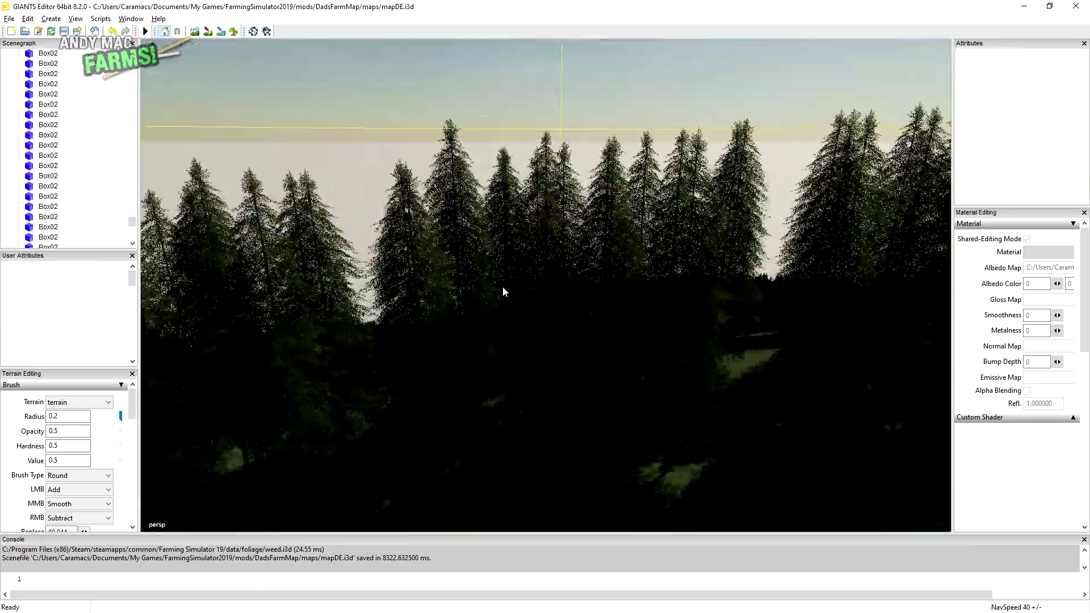
# Remove three more spruces to open gaps in the treeline.
pyautogui.scroll(-3, 503, 287)
pyautogui.click(532, 119)
pyautogui.press('Delete')
pyautogui.keyDown('alt'); pyautogui.moveTo(703, 277); pyautogui.dragTo(475, 175, button='middle'); pyautogui.keyUp('alt')
pyautogui.click(558, 188)
pyautogui.press('Delete')
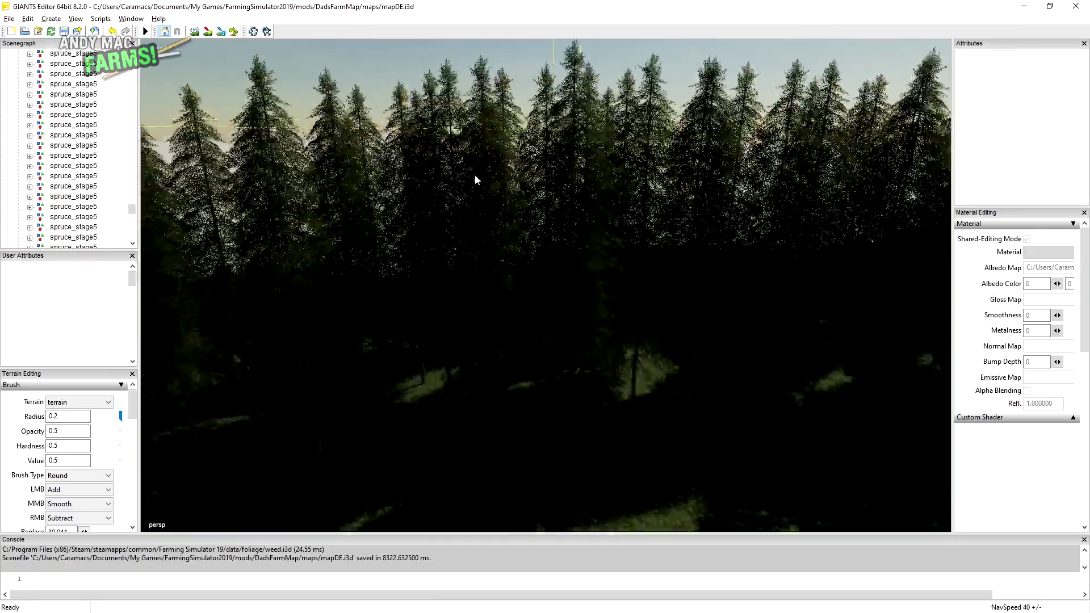
pyautogui.moveTo(476, 179); pyautogui.dragTo(558, 278, button='right')
pyautogui.click(489, 233)
pyautogui.press('Delete')
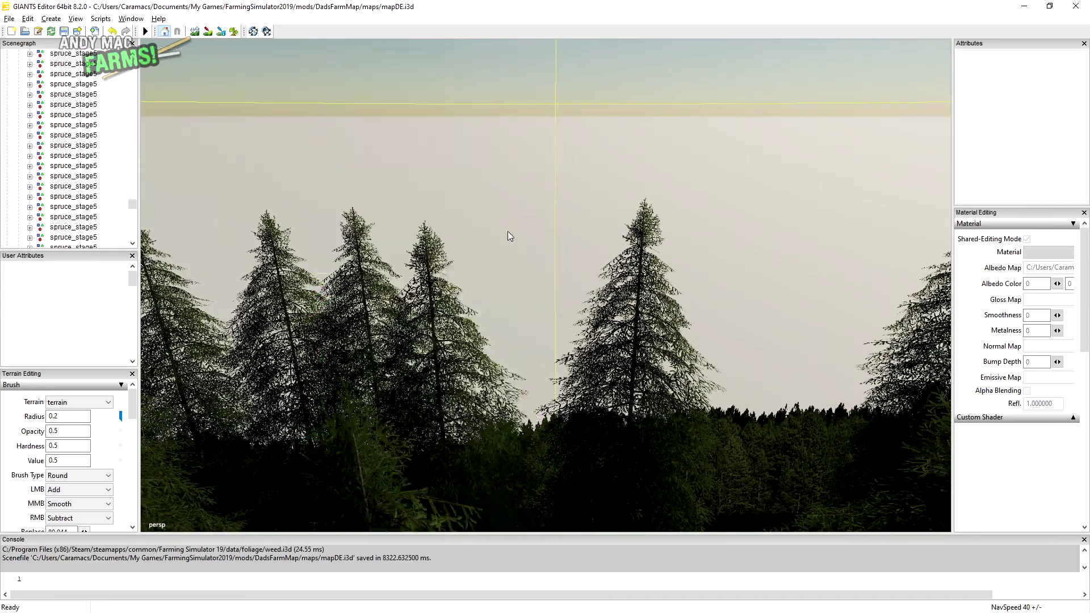
# Examine the thinned spruce woodland from the field side and along its edge towards the gravel track.
pyautogui.keyDown('alt'); pyautogui.moveTo(507, 231); pyautogui.dragTo(747, 290); pyautogui.keyUp('alt')
pyautogui.keyDown('alt'); pyautogui.moveTo(746, 291); pyautogui.dragTo(528, 397, button='middle'); pyautogui.keyUp('alt')
pyautogui.moveTo(528, 402); pyautogui.dragTo(934, 211, button='right')
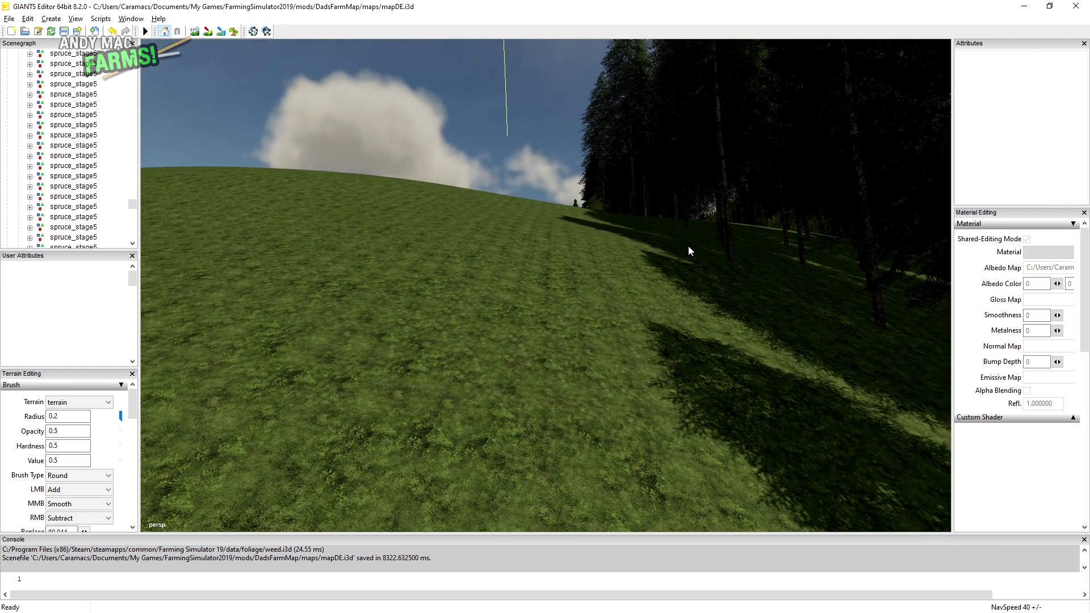
pyautogui.moveTo(689, 248); pyautogui.dragTo(391, 256, button='right')
pyautogui.moveTo(391, 251)
pyautogui.keyDown('alt'); pyautogui.mouseDown()
pyautogui.moveTo(479, 279)
pyautogui.moveTo(395, 261)
pyautogui.mouseUp(); pyautogui.keyUp('alt')
pyautogui.moveTo(396, 266); pyautogui.dragTo(336, 244, button='right')
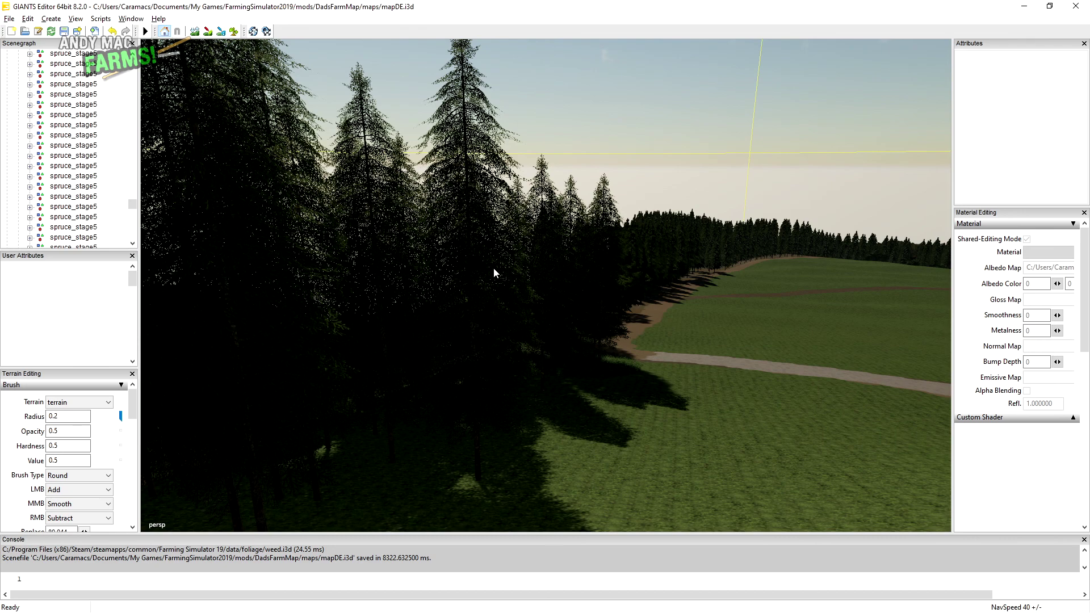